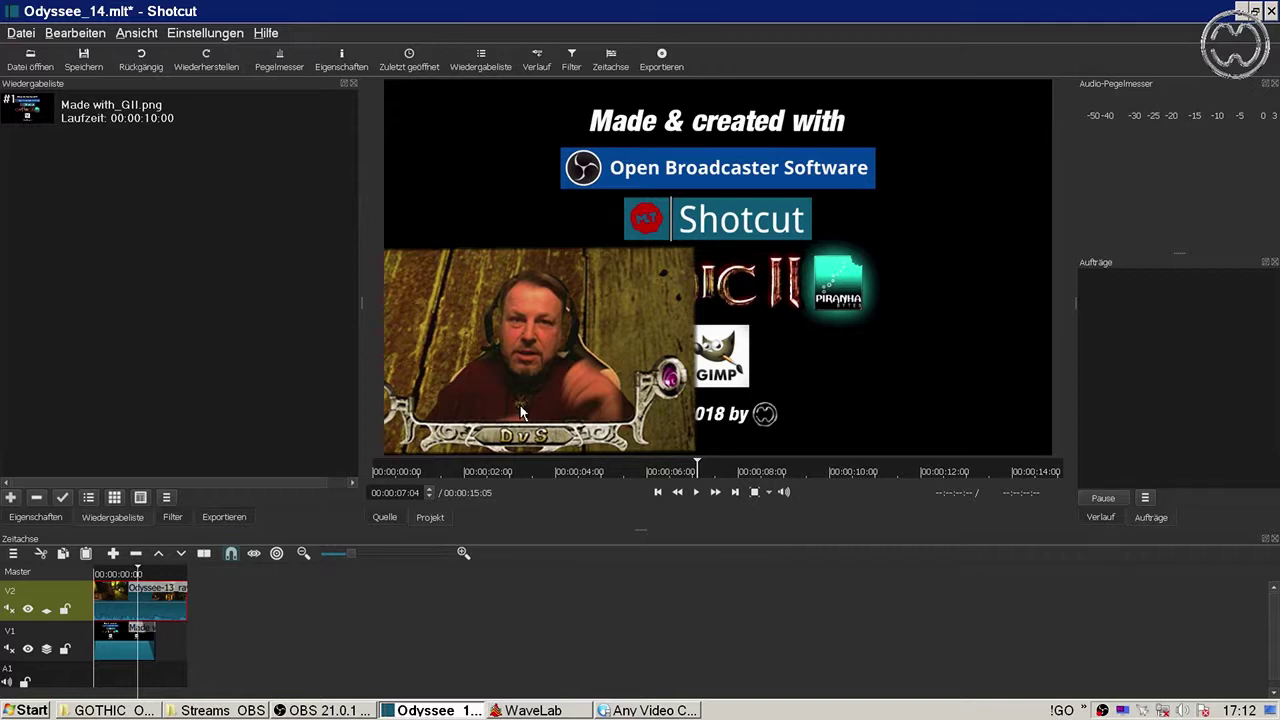
Step: Add Odyssee-14_raw.flv from the GOTHIC_ODYSSEE folder to the conversion list in Any Video Converter
click(108, 711)
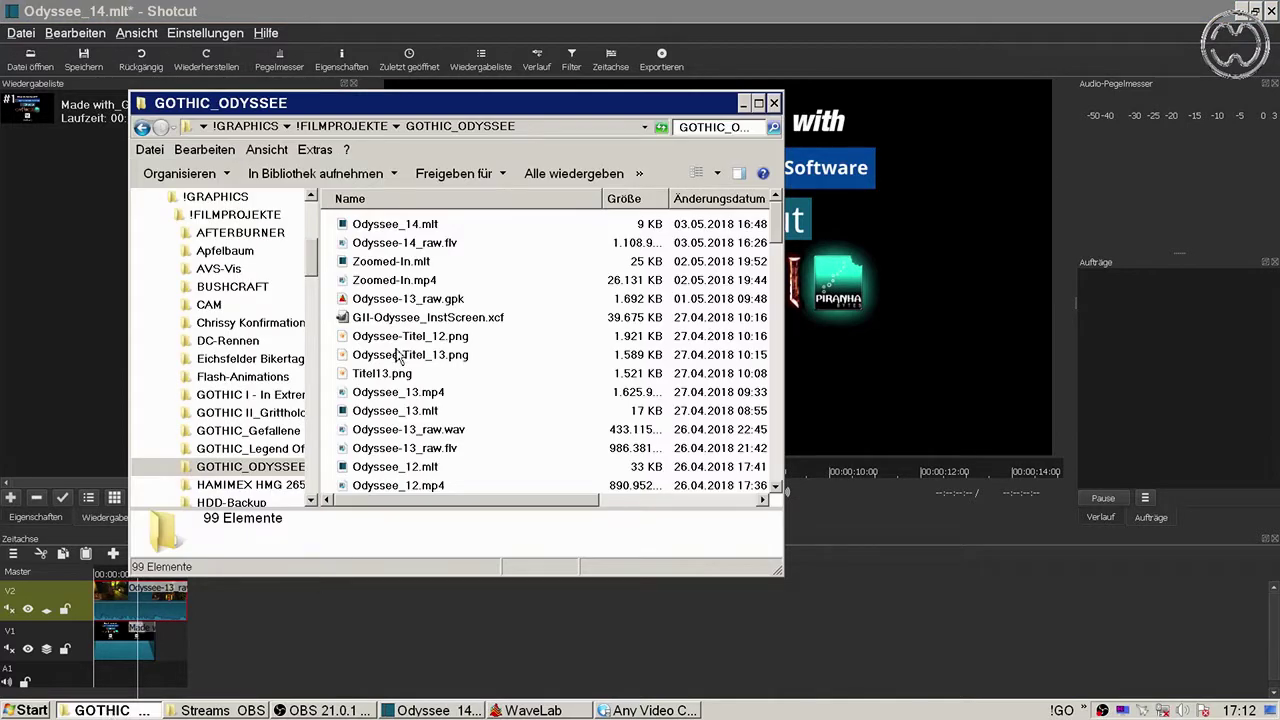
click(416, 245)
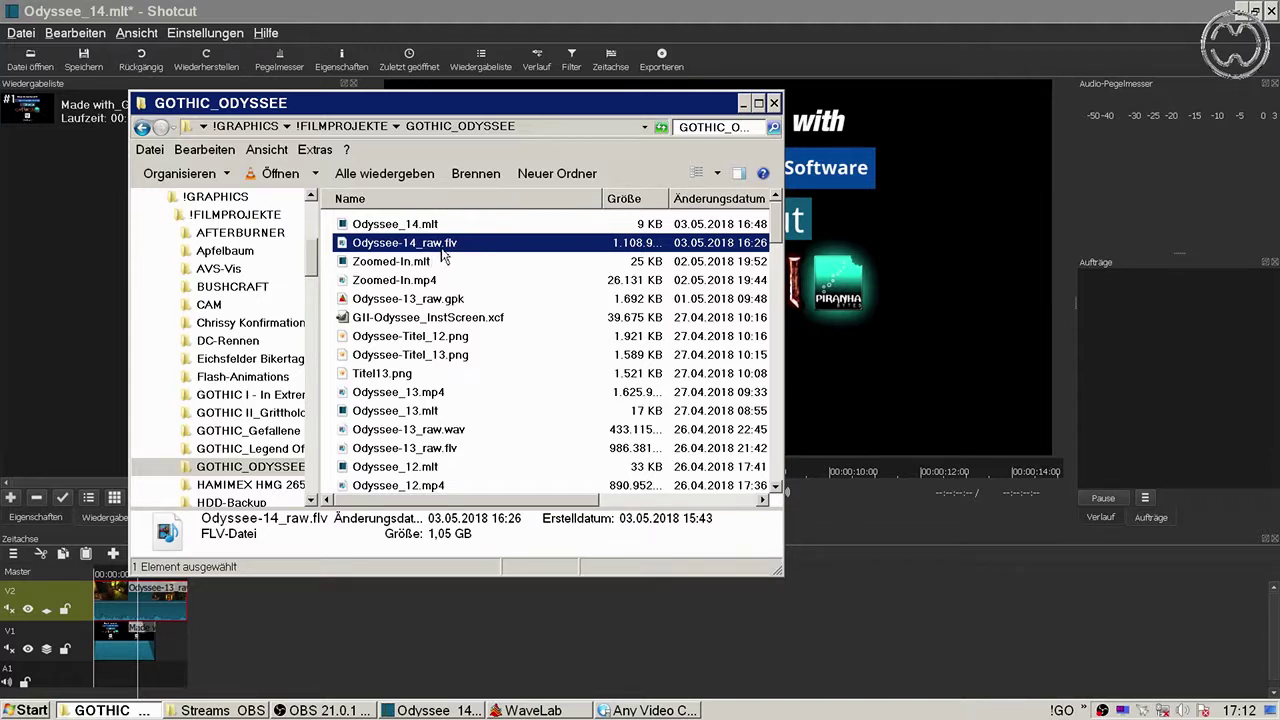
click(622, 712)
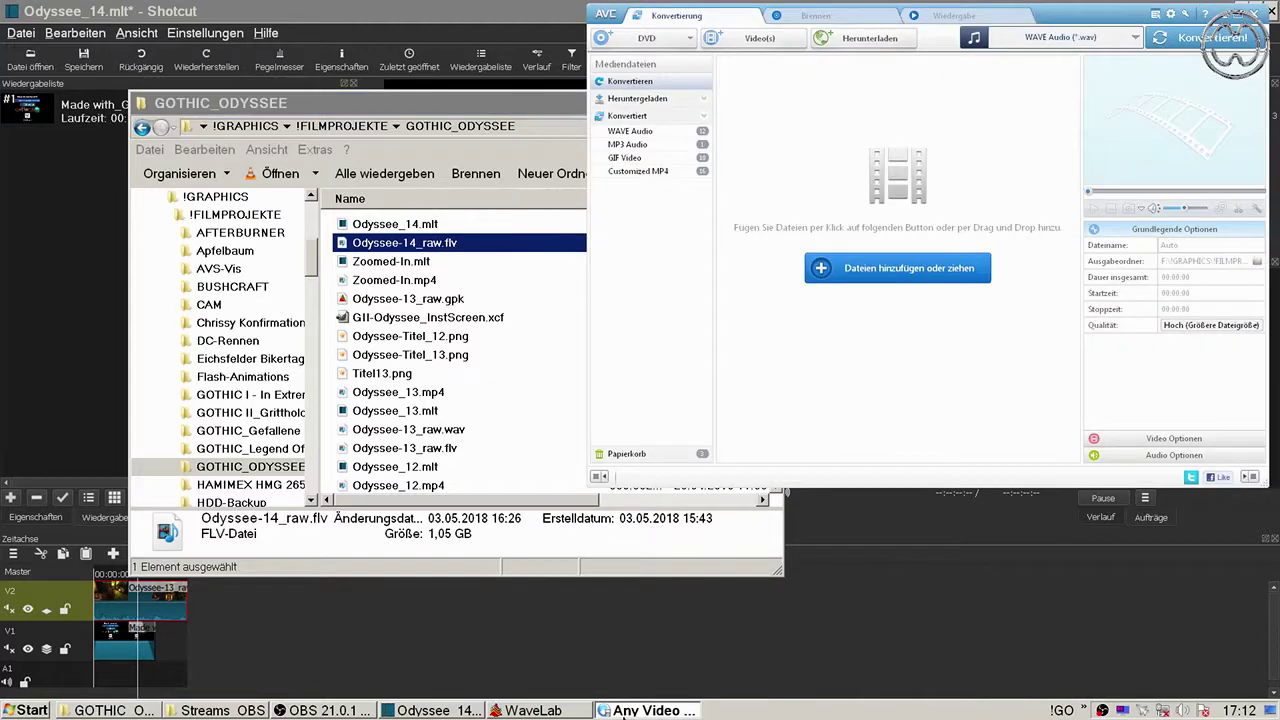
drag(407, 252, 874, 76)
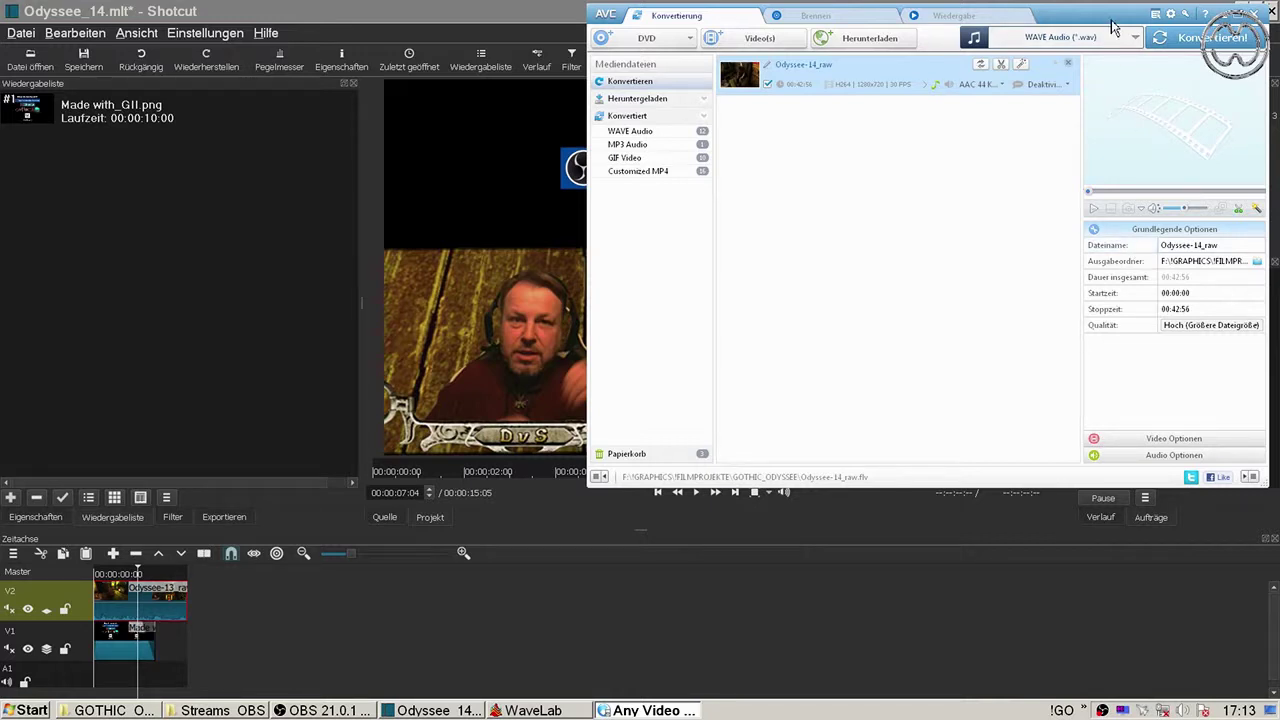
Step: Set the output folder for the conversion to GOTHIC_ODYSSEE under !FILMPROJEKTE
click(1256, 261)
click(783, 355)
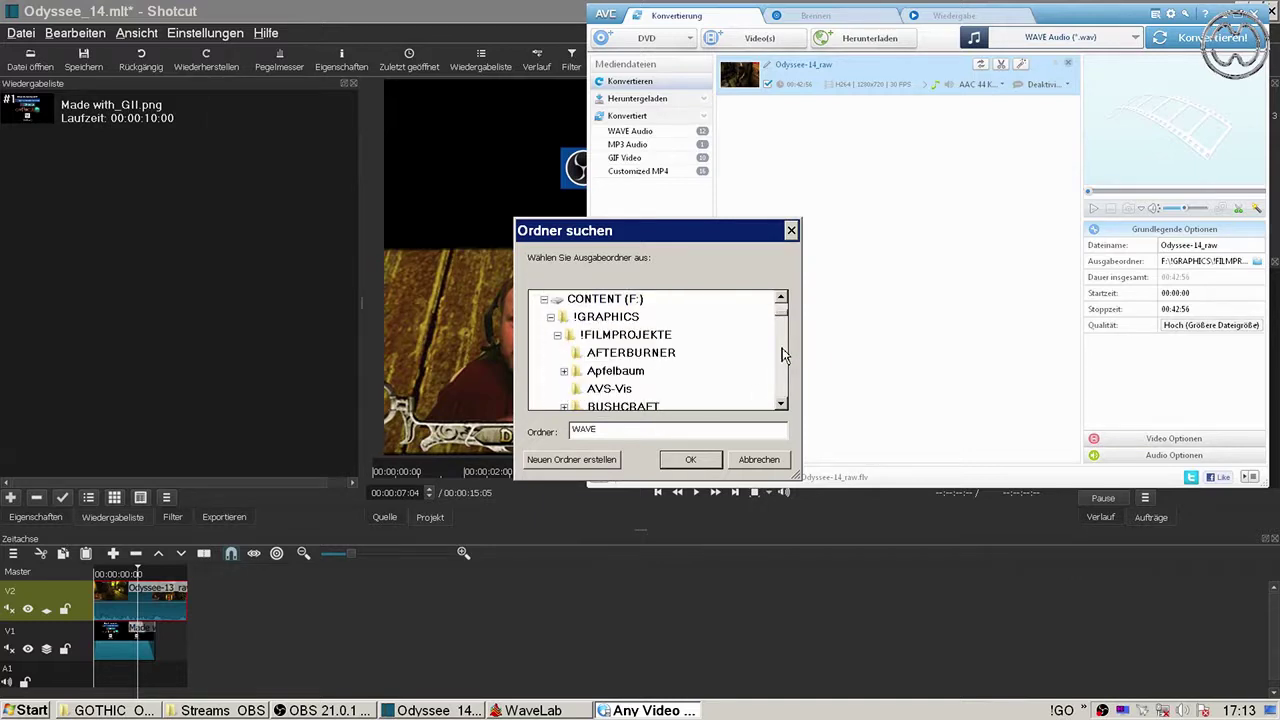
scroll(783, 355, down, 4)
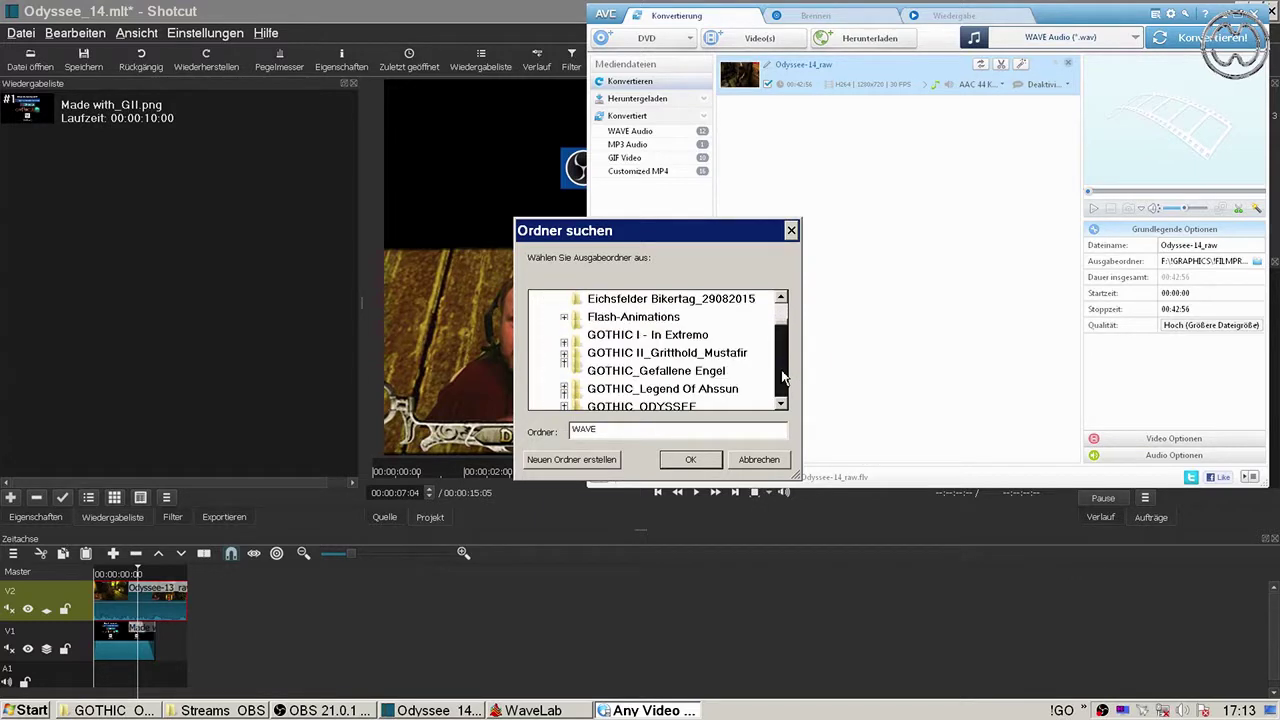
click(670, 406)
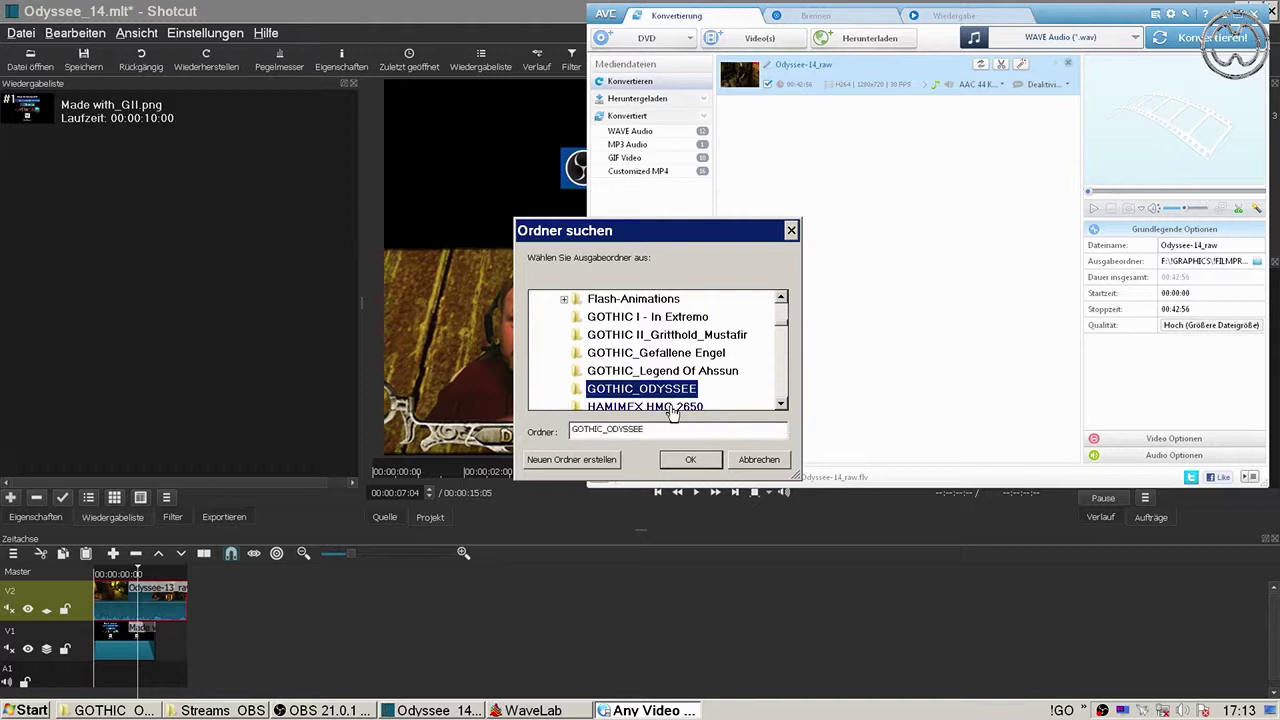
click(688, 463)
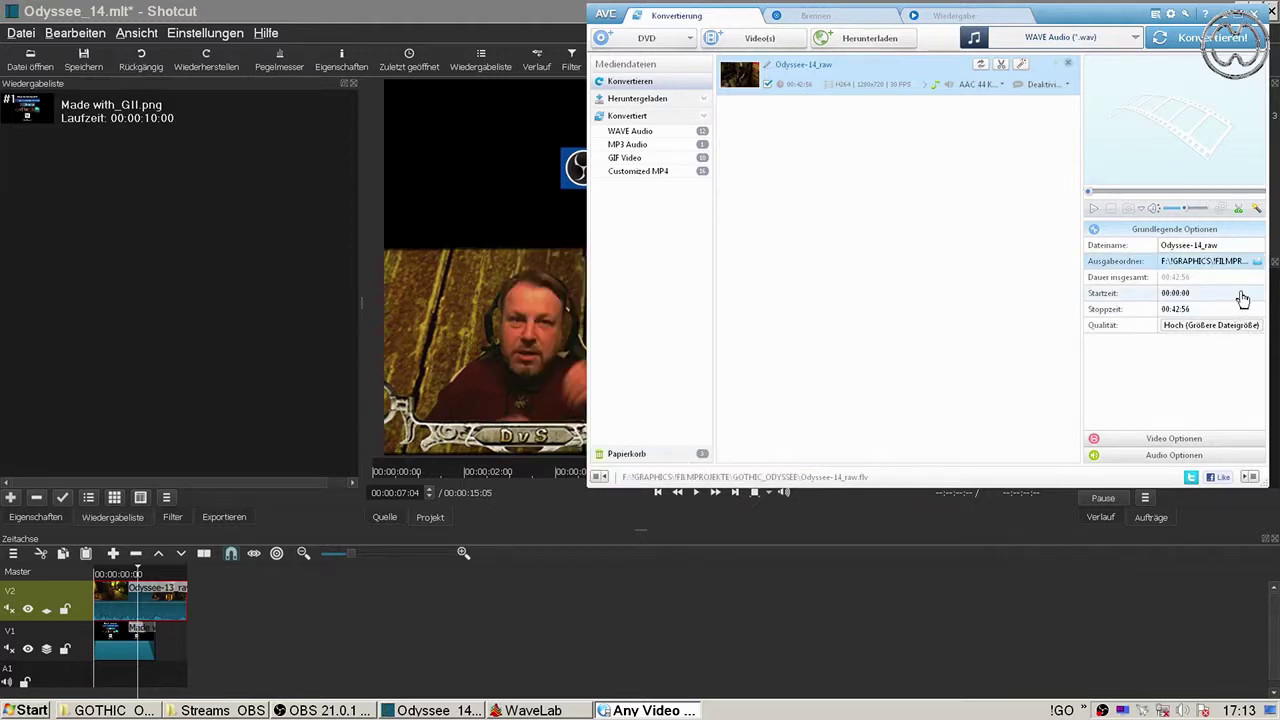
Step: Convert the clip to WAVE Audio (*.wav) after reviewing its video and audio options, and dismiss the converter and result folder
click(1098, 42)
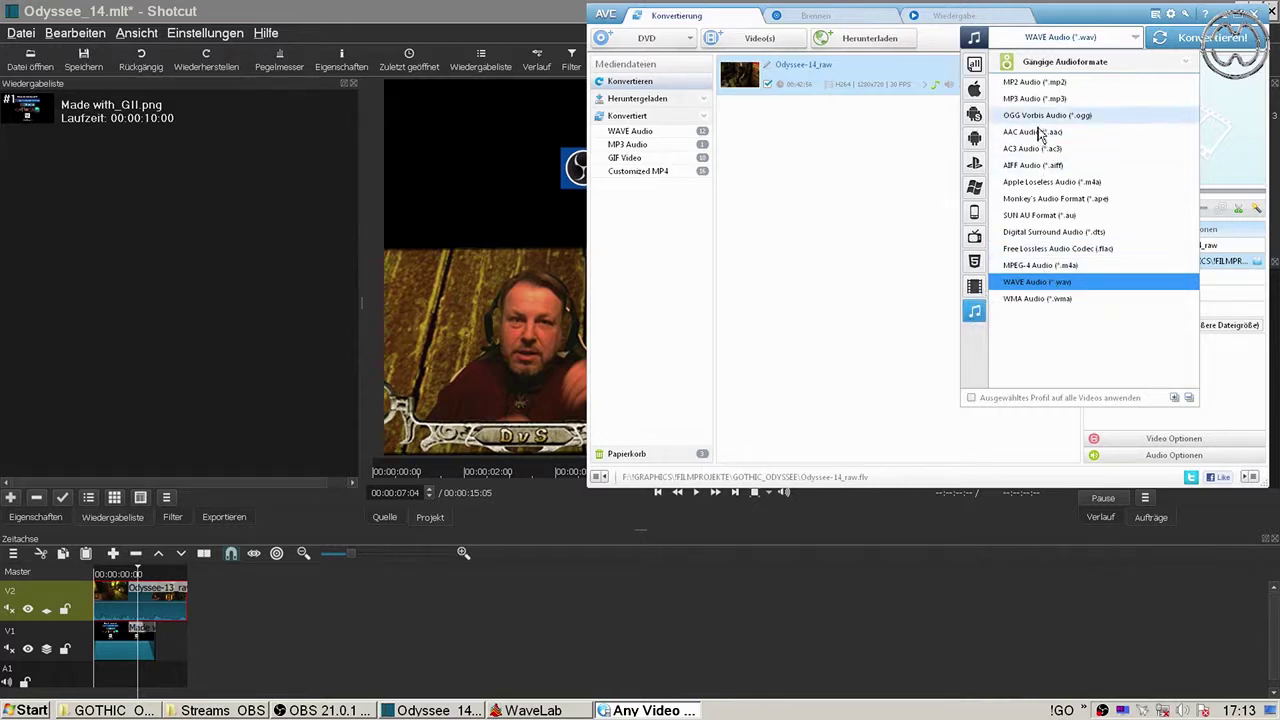
click(1042, 284)
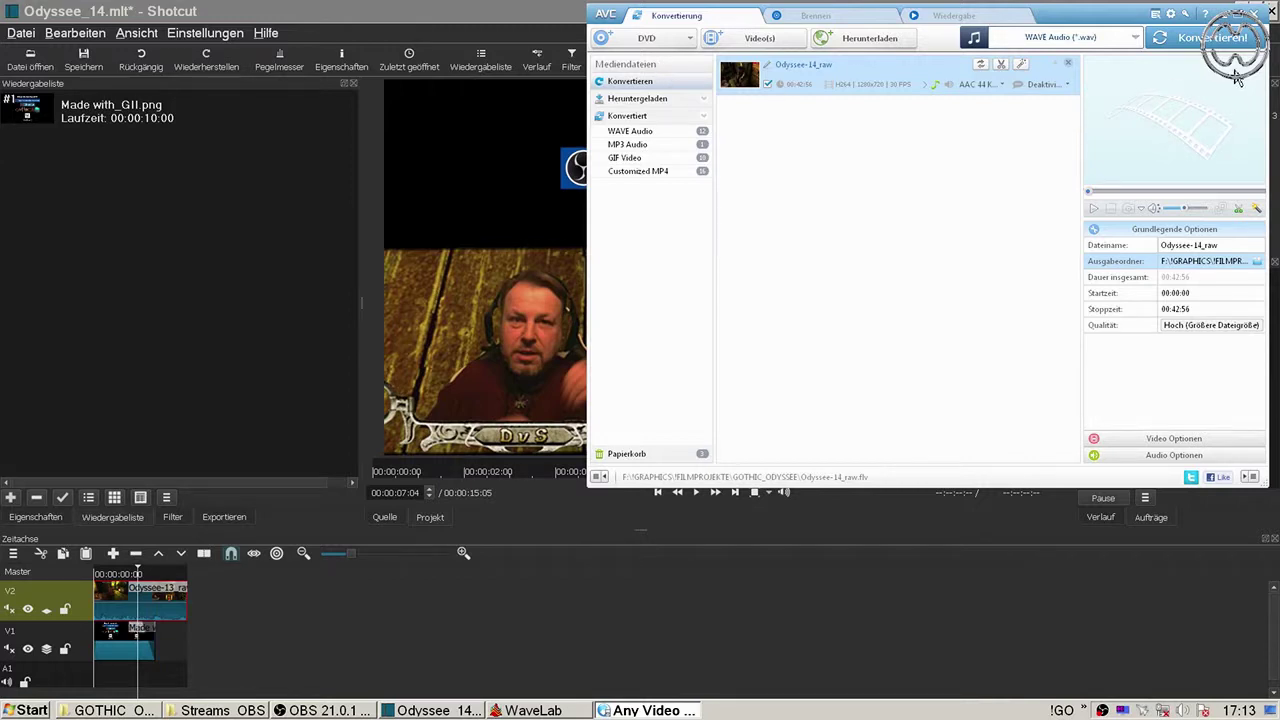
click(1203, 440)
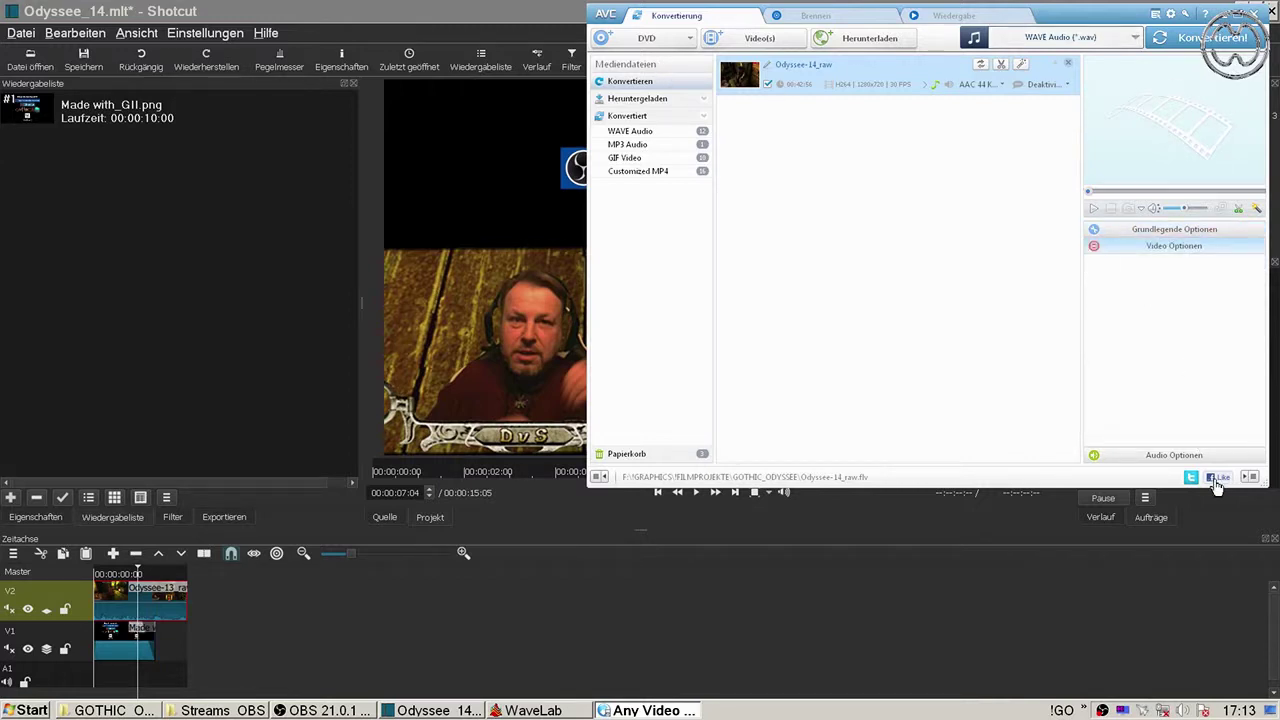
click(1190, 456)
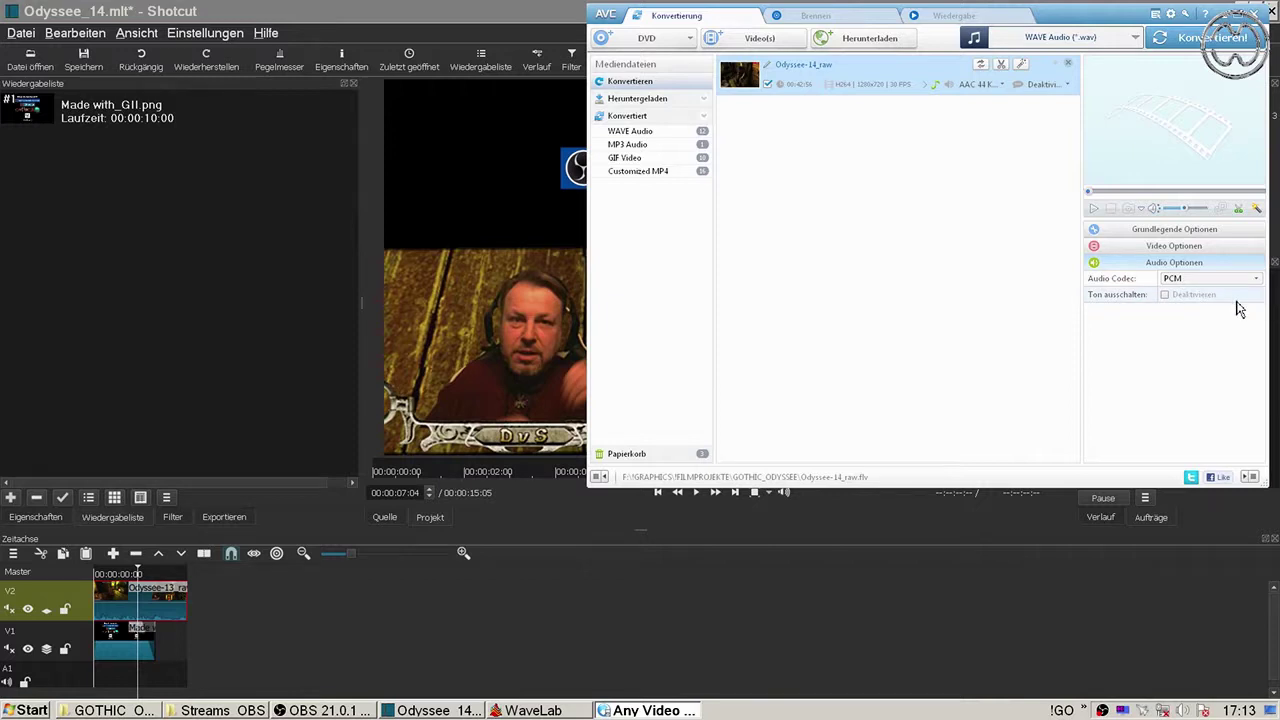
click(1216, 48)
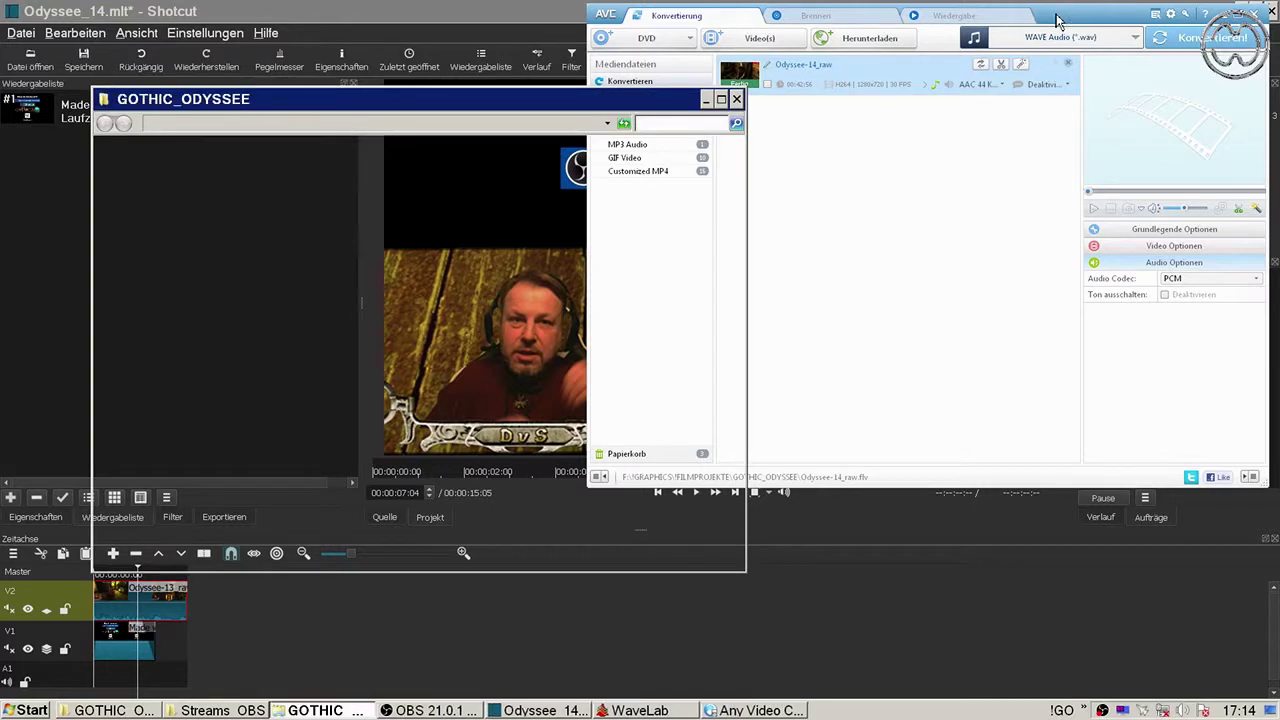
click(1228, 18)
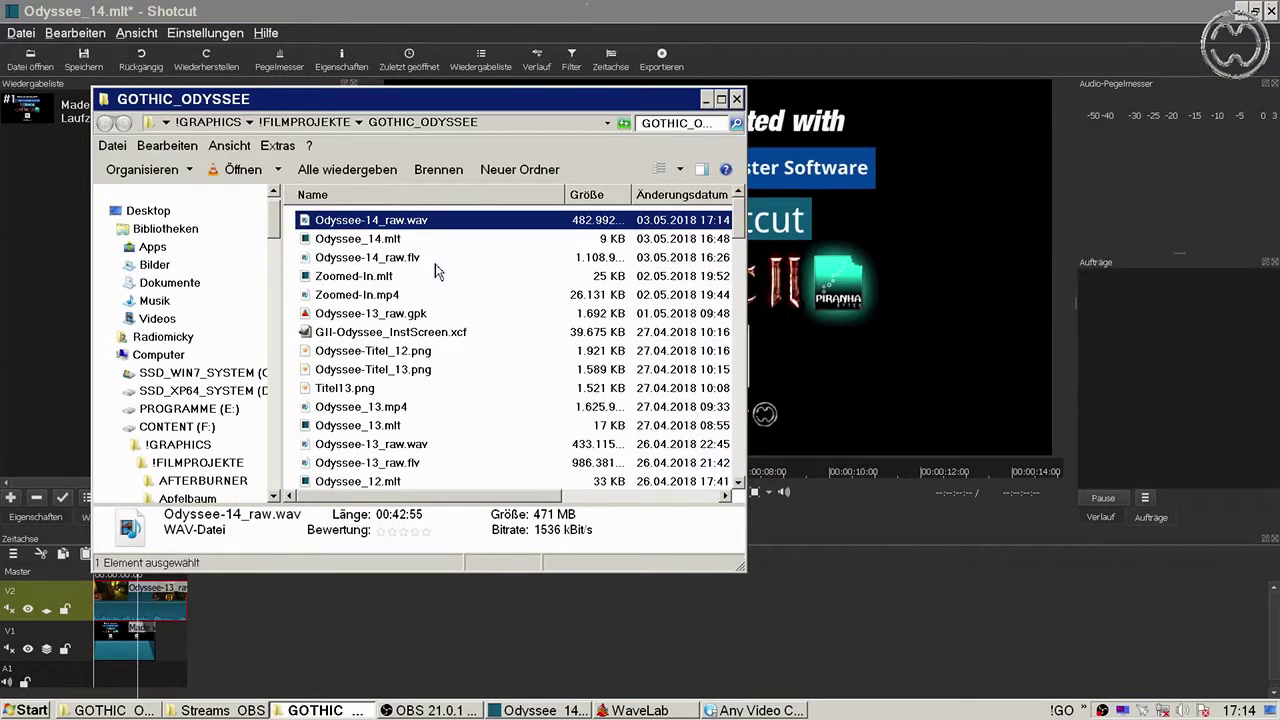
click(738, 100)
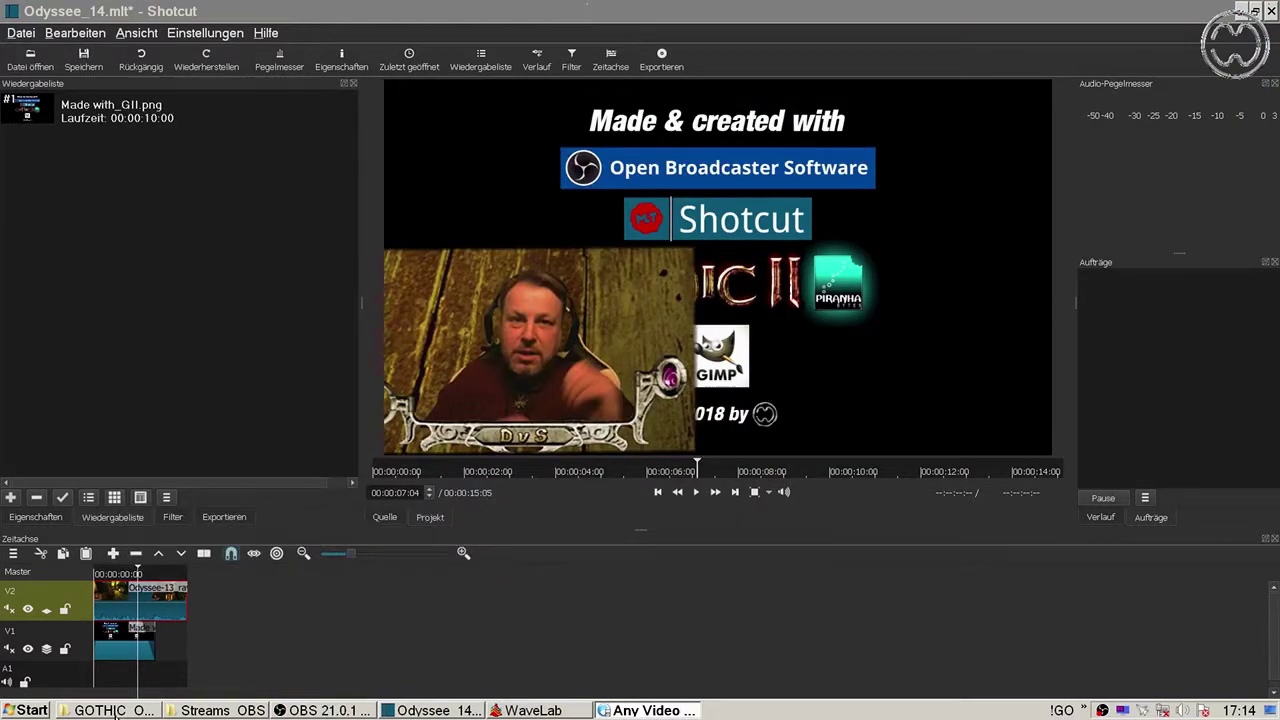
Step: Open the converted Odyssee-14_raw.wav from the GOTHIC_ODYSSEE folder in WaveLab
click(112, 708)
click(460, 230)
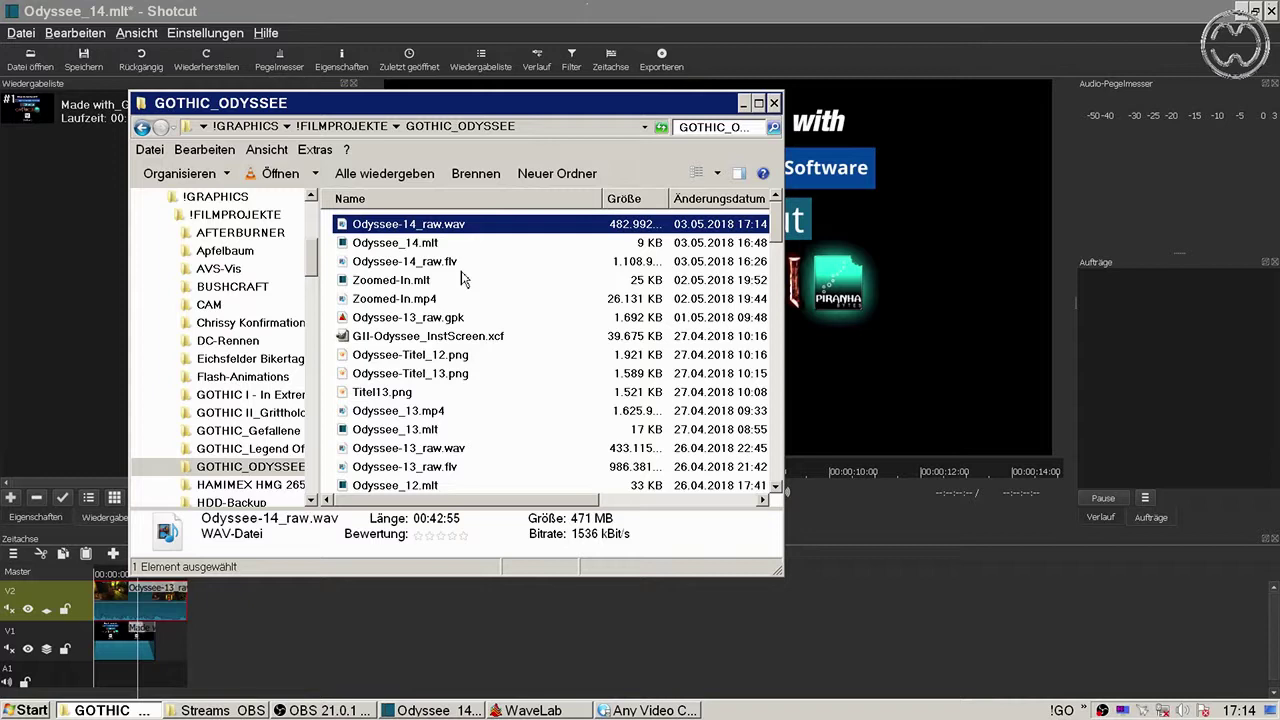
click(540, 710)
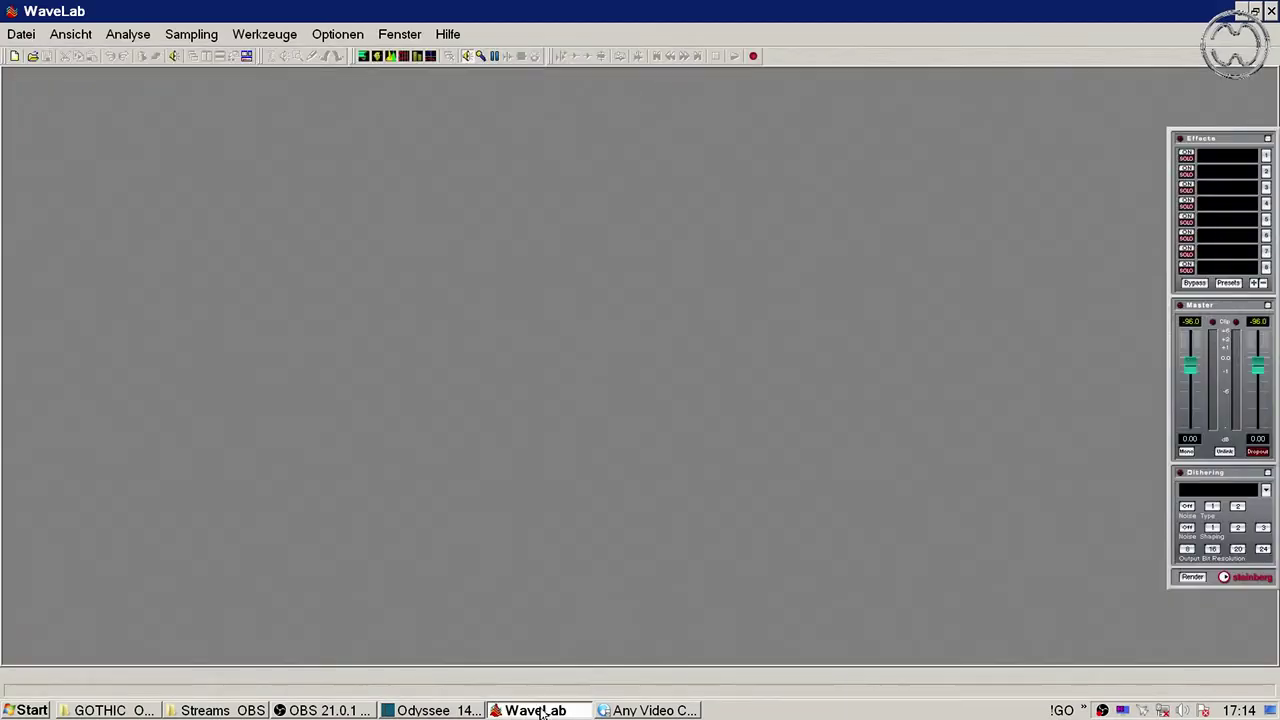
click(138, 710)
drag(448, 226, 247, 197)
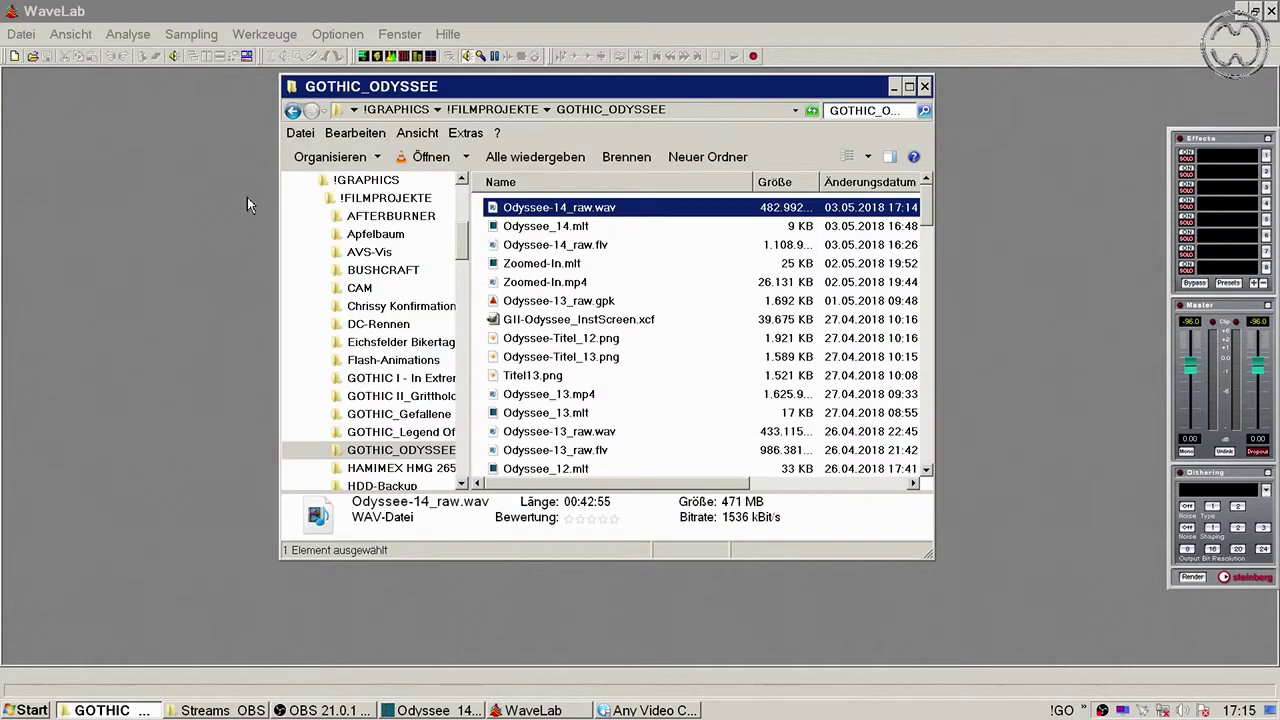
click(896, 88)
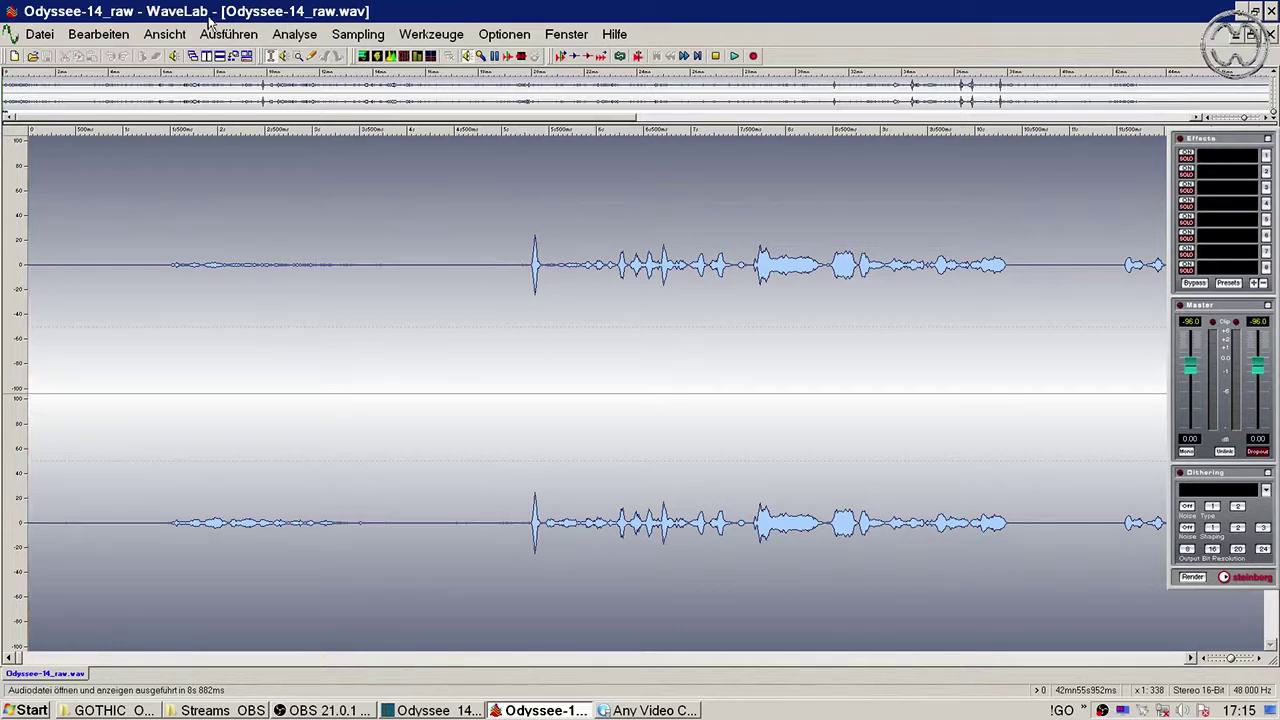
Step: Select the click spike near 9 min 50 s and load the VST DeClicker into the first effect slot
click(264, 101)
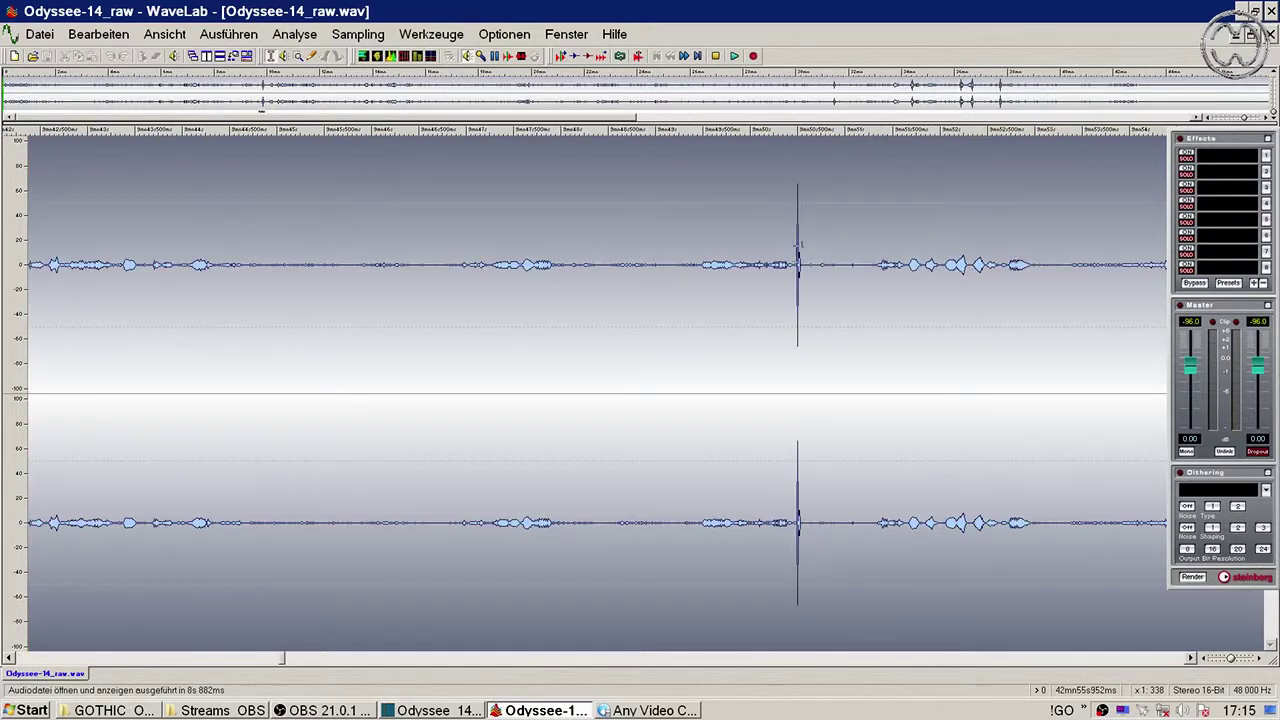
mouse_move(796, 295)
mouse_down()
mouse_move(810, 295)
mouse_move(792, 299)
mouse_up()
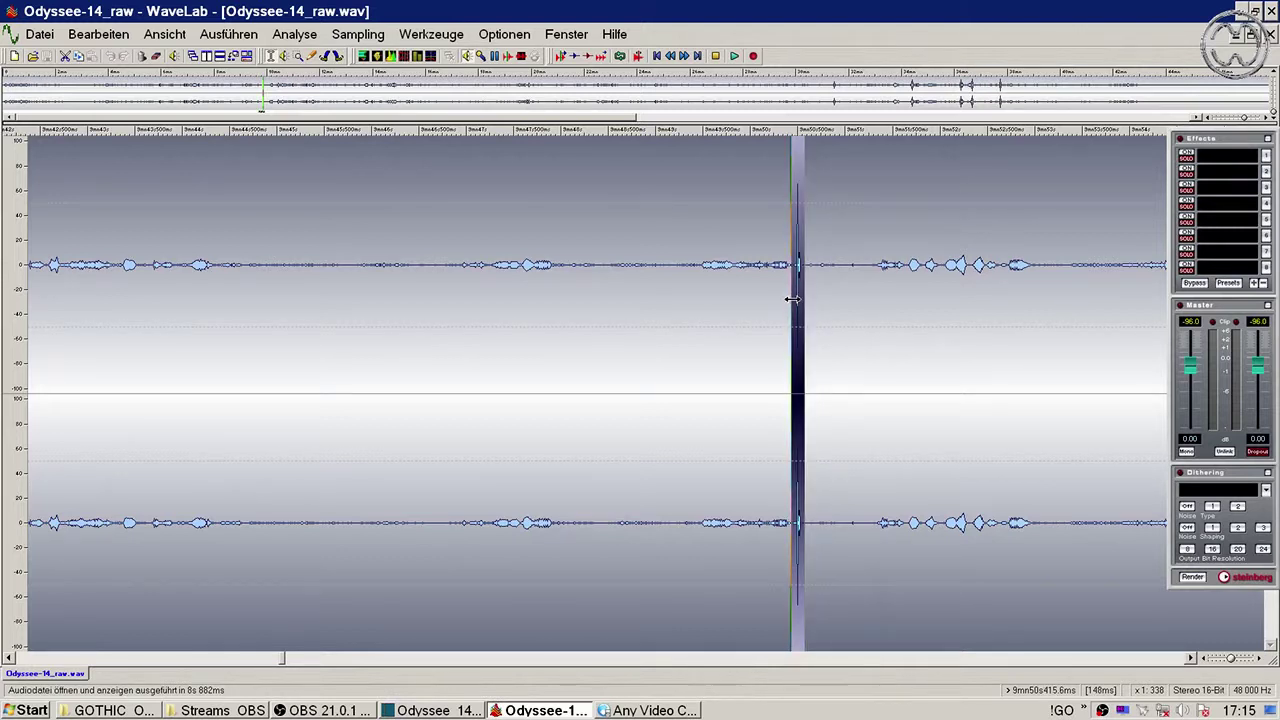
click(1266, 155)
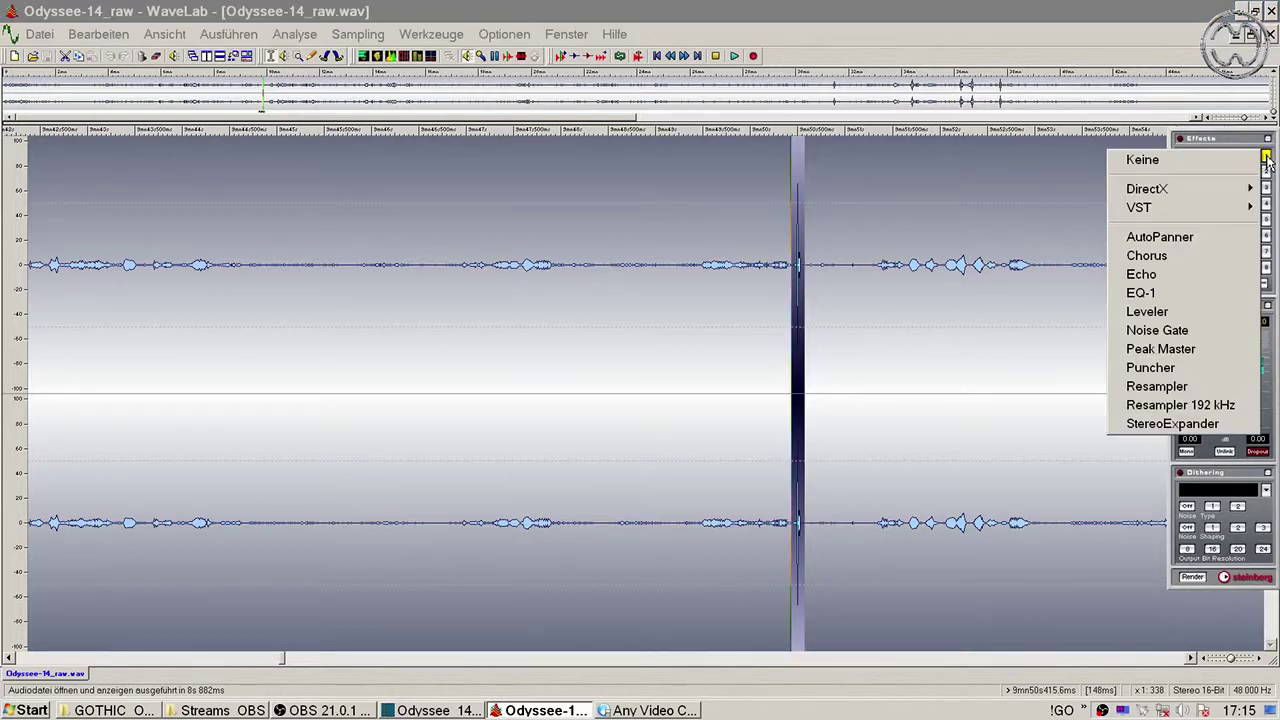
mouse_move(1205, 215)
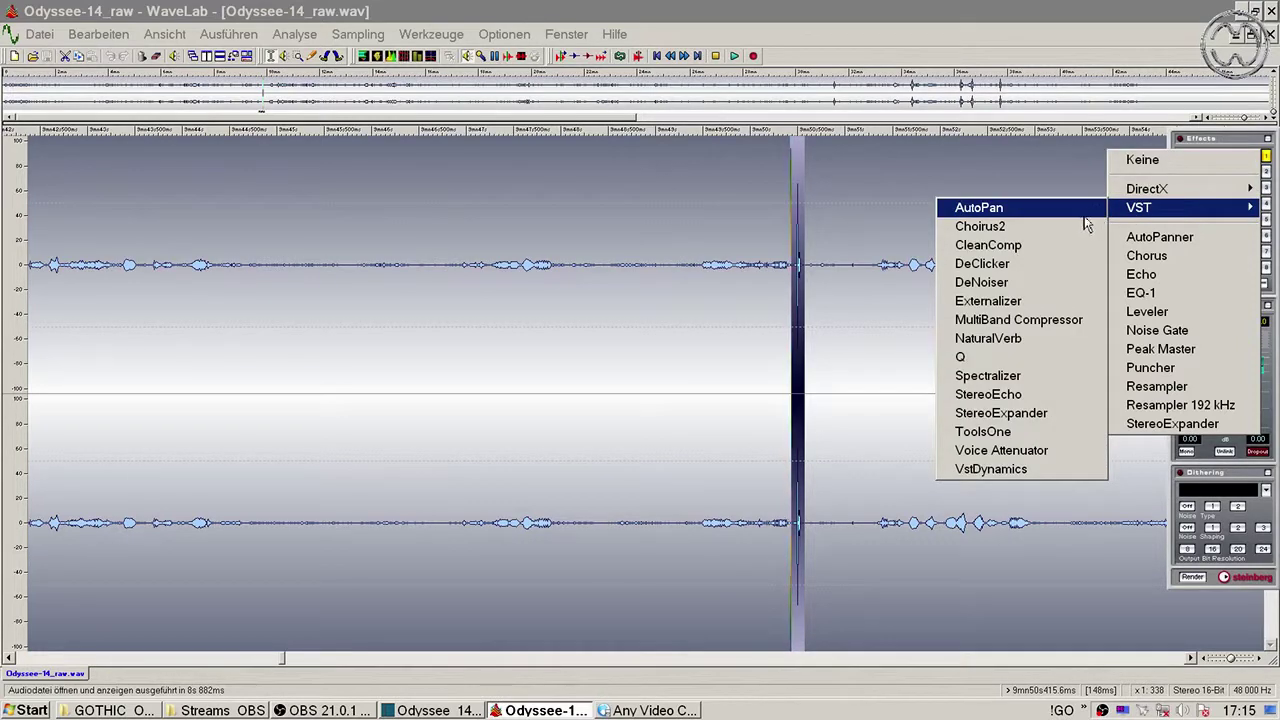
click(1043, 264)
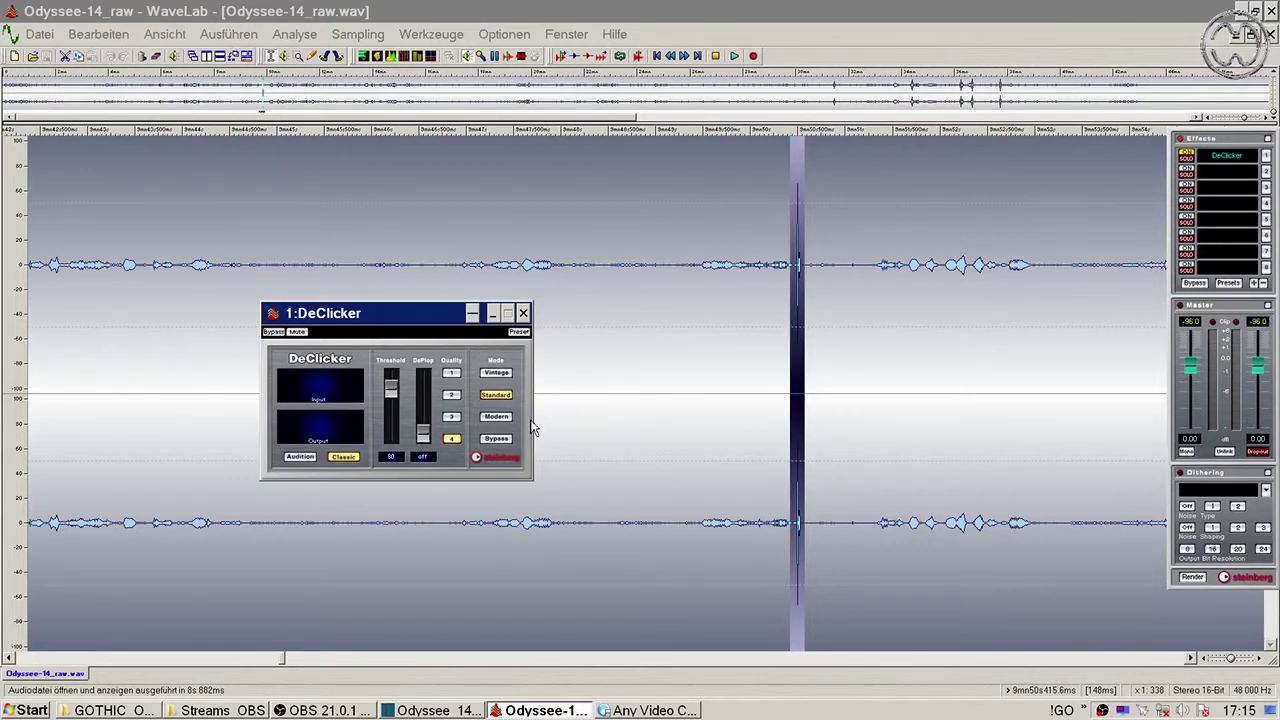
Step: Bypass the DeClicker and listen to the unprocessed selection around the click near 37 min 42 s
click(498, 442)
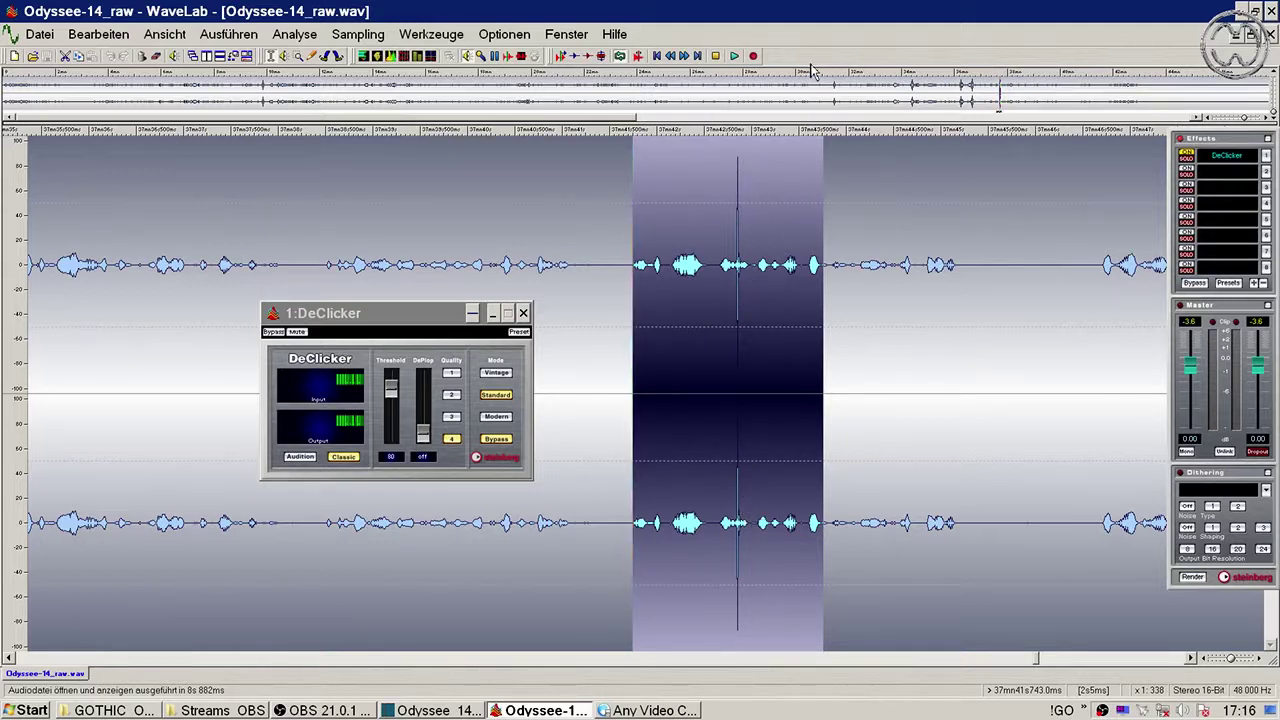
click(735, 57)
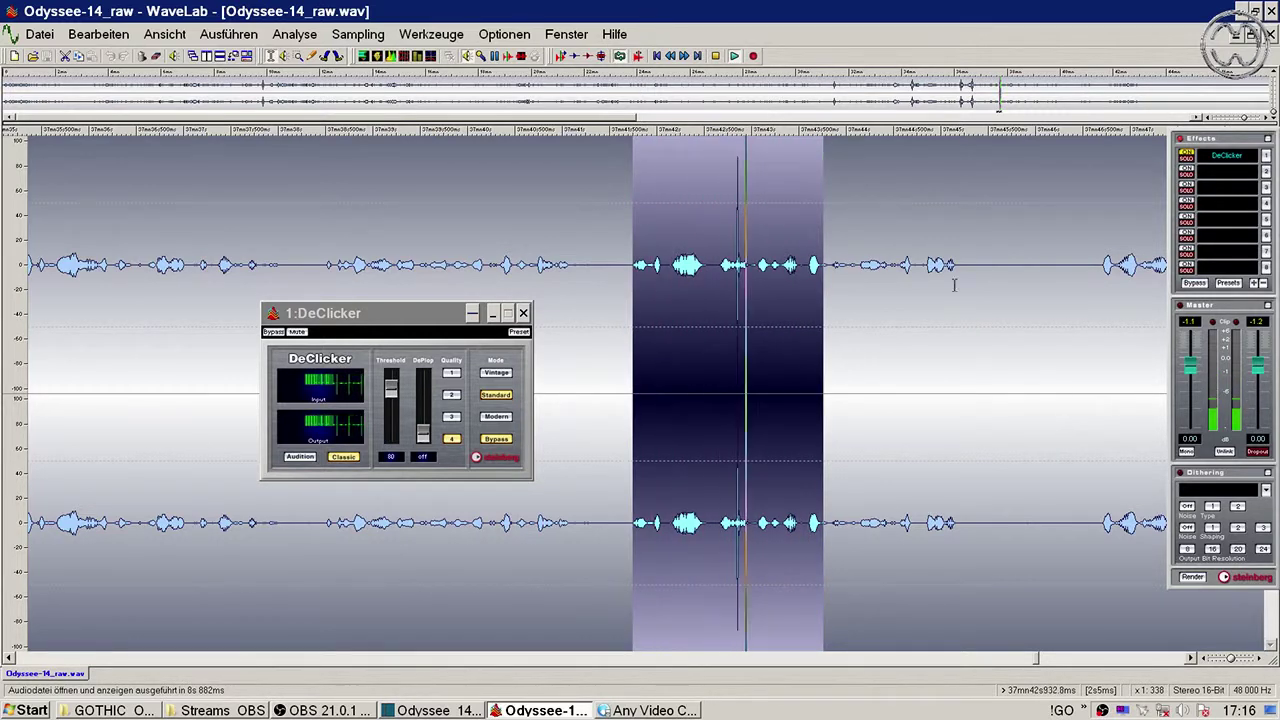
click(719, 57)
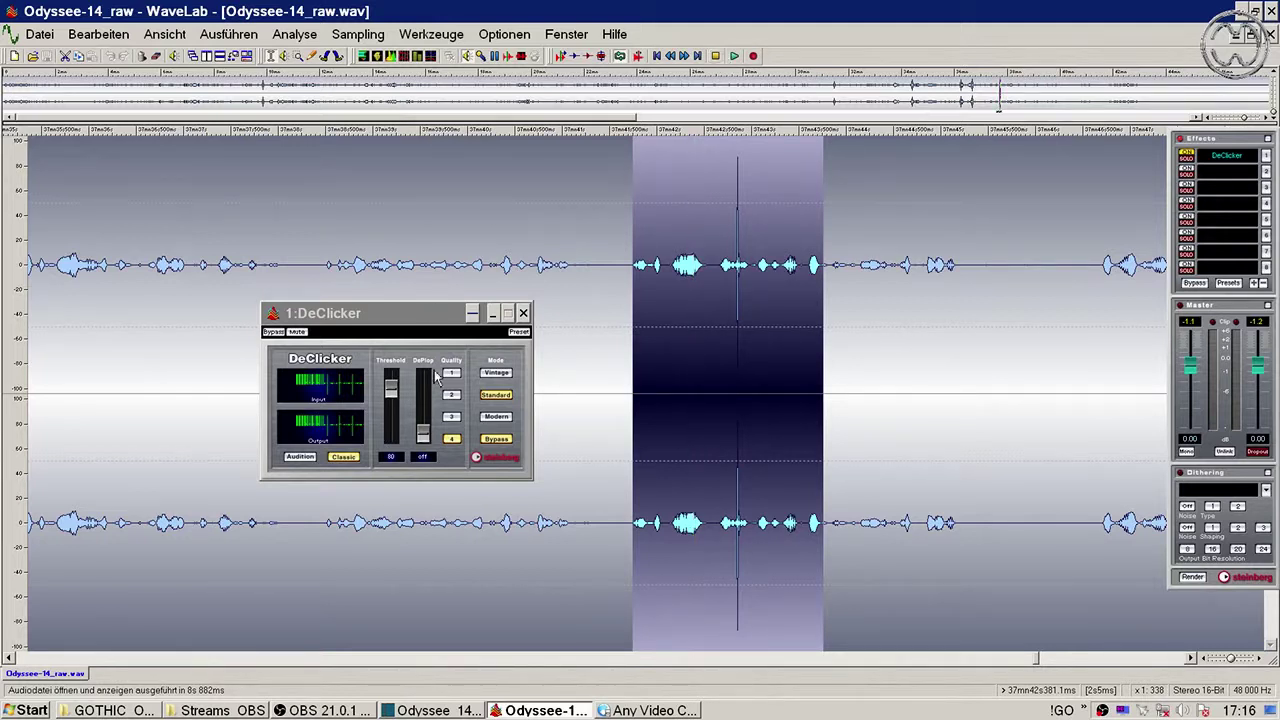
Step: Reactivate the DeClicker, lower its threshold to about 5, and audition its effect on the selected passage
click(495, 440)
drag(391, 388, 402, 440)
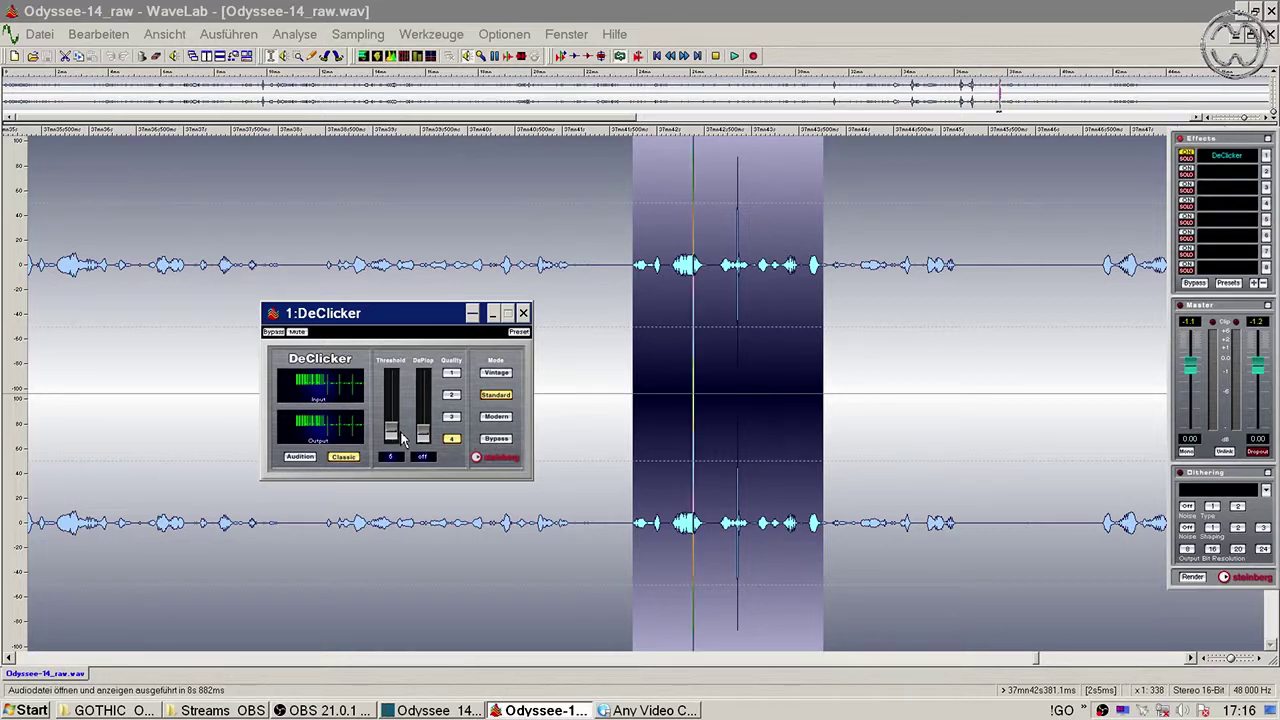
click(734, 57)
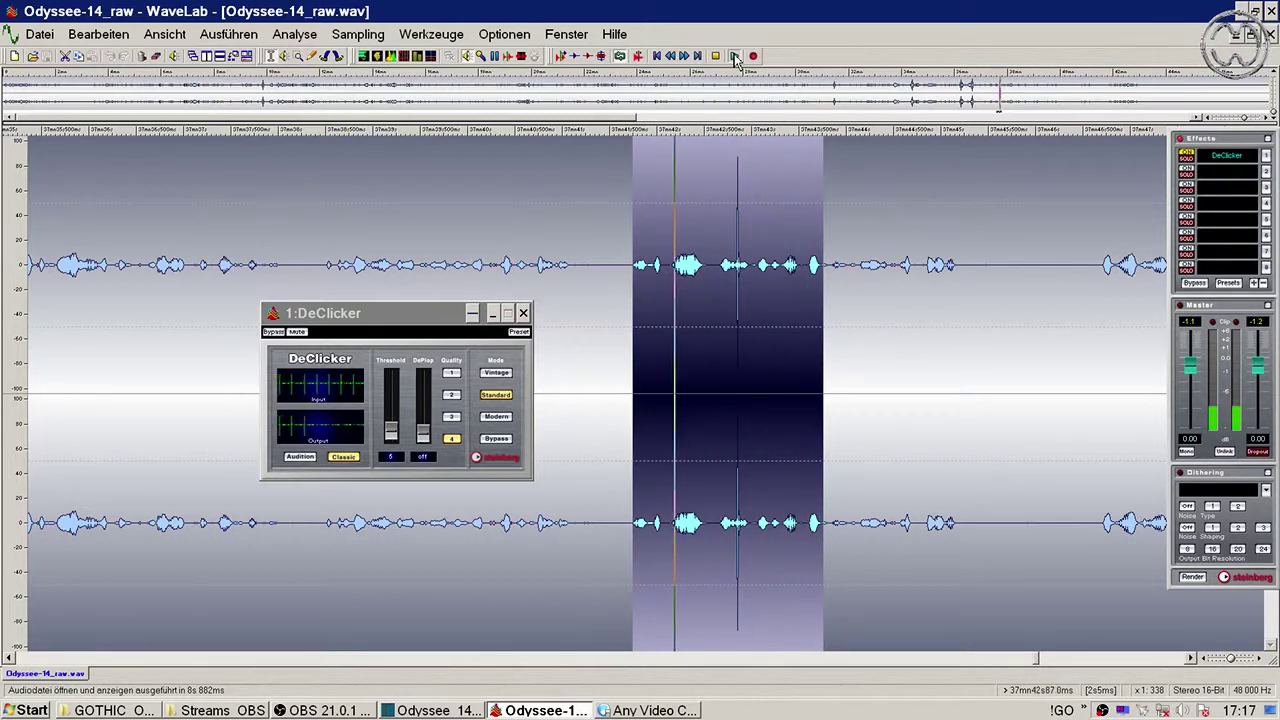
click(302, 457)
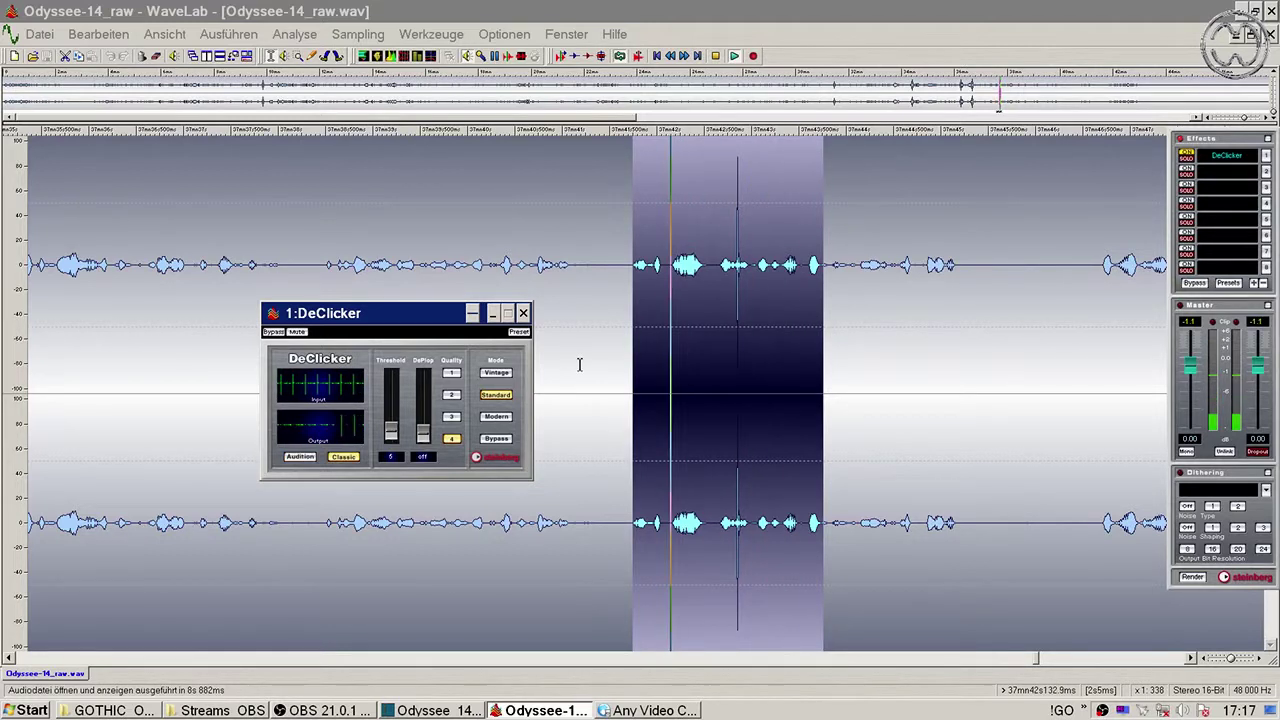
click(715, 57)
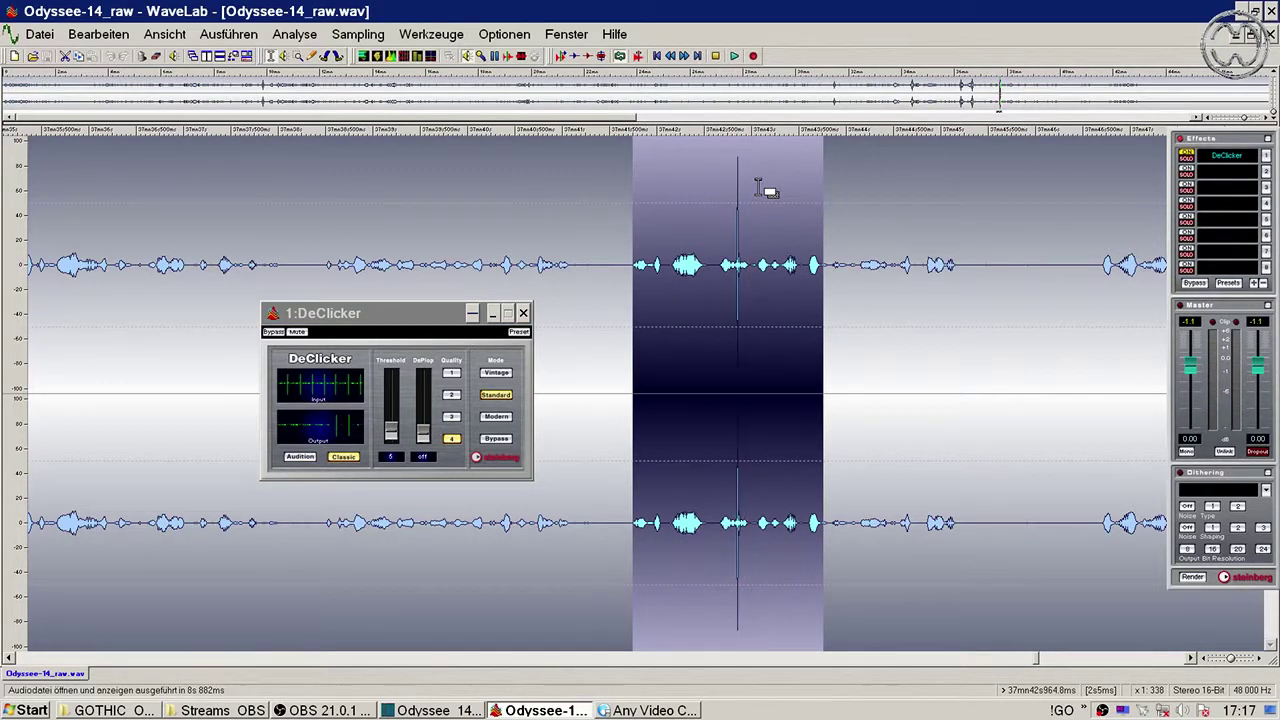
Step: Select the entire waveform and render the DeClicker over the selection, replacing the audio in the file
double_click(632, 311)
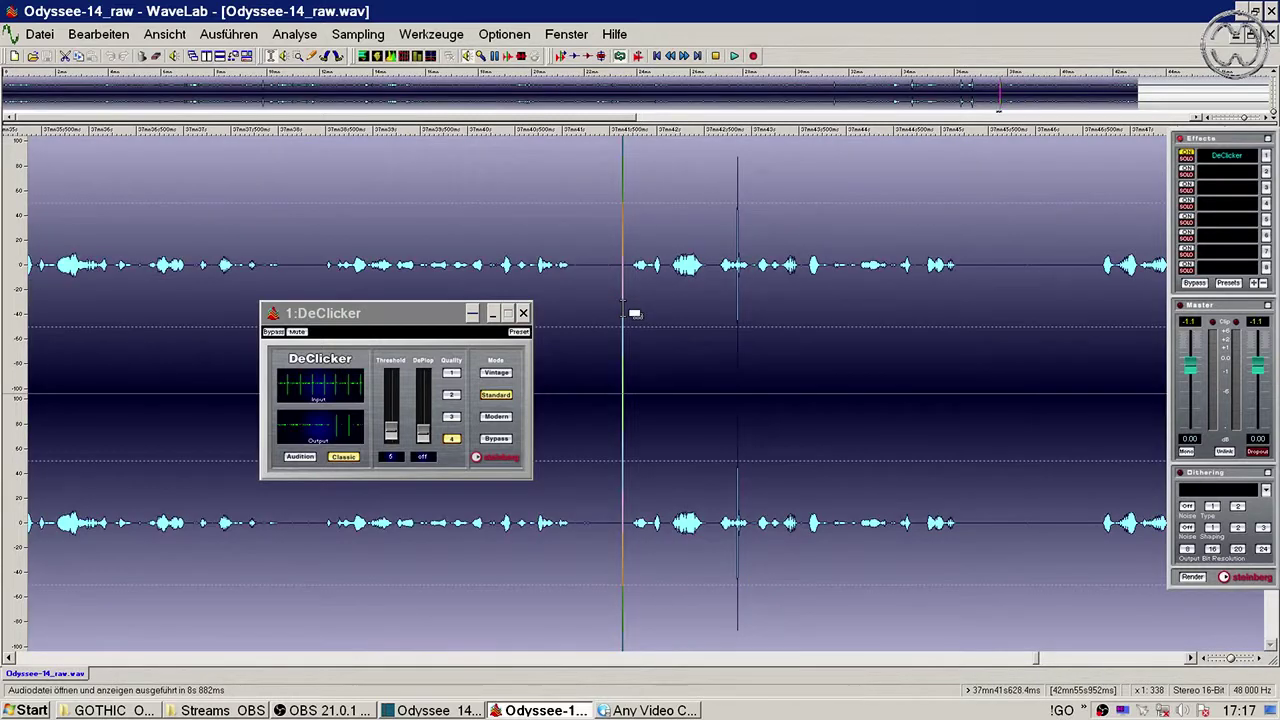
click(492, 316)
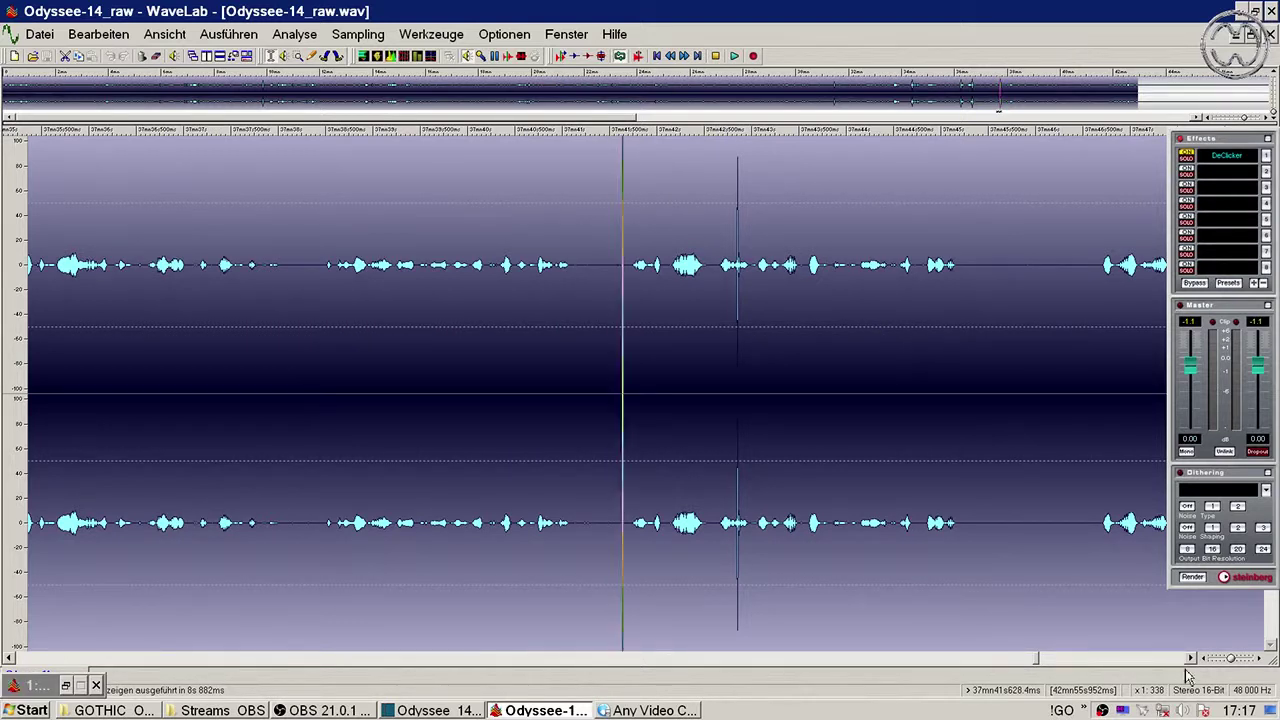
click(1193, 578)
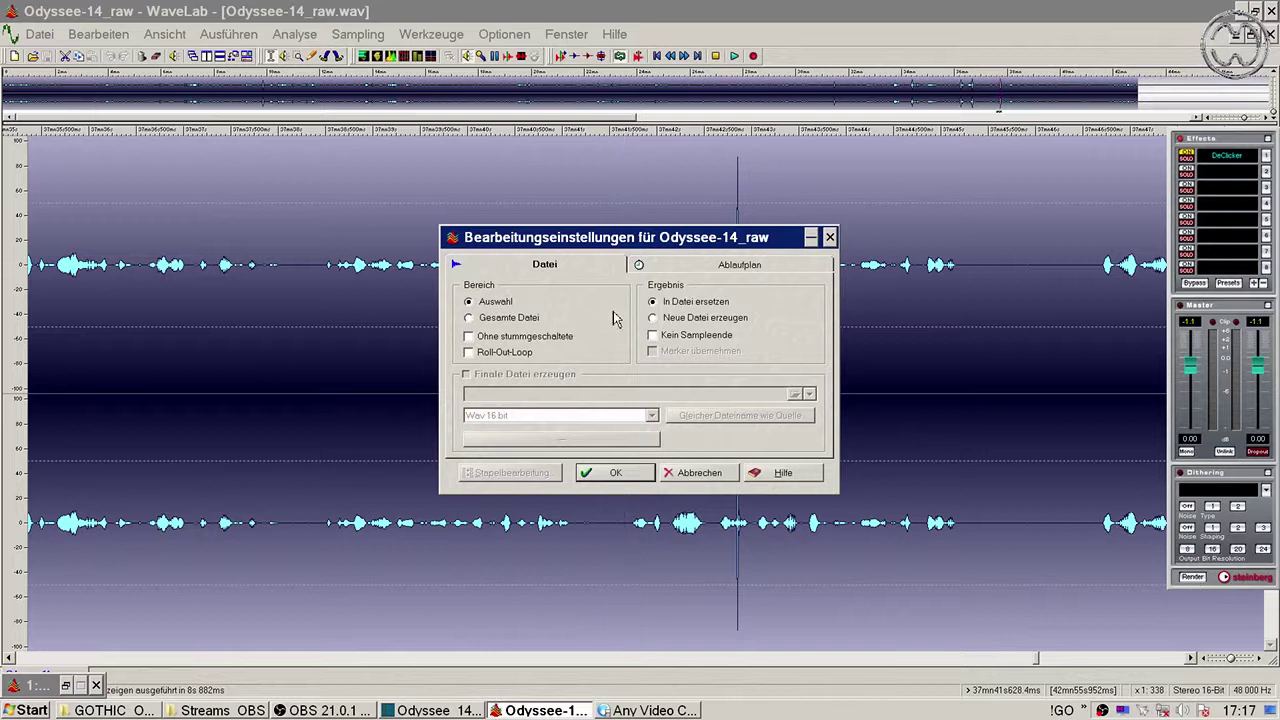
click(606, 472)
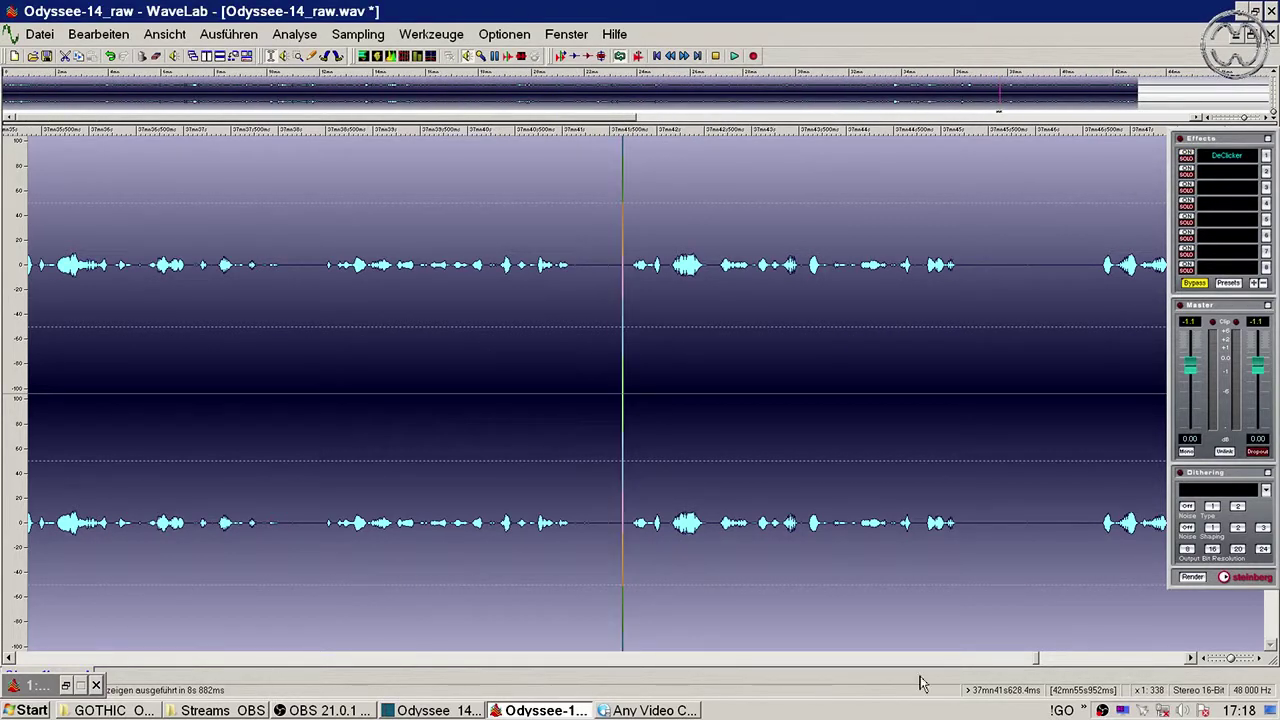
Step: Normalize the level of the entire selected waveform to a maximum of 0 dB, then close the normalization dialog
click(960, 659)
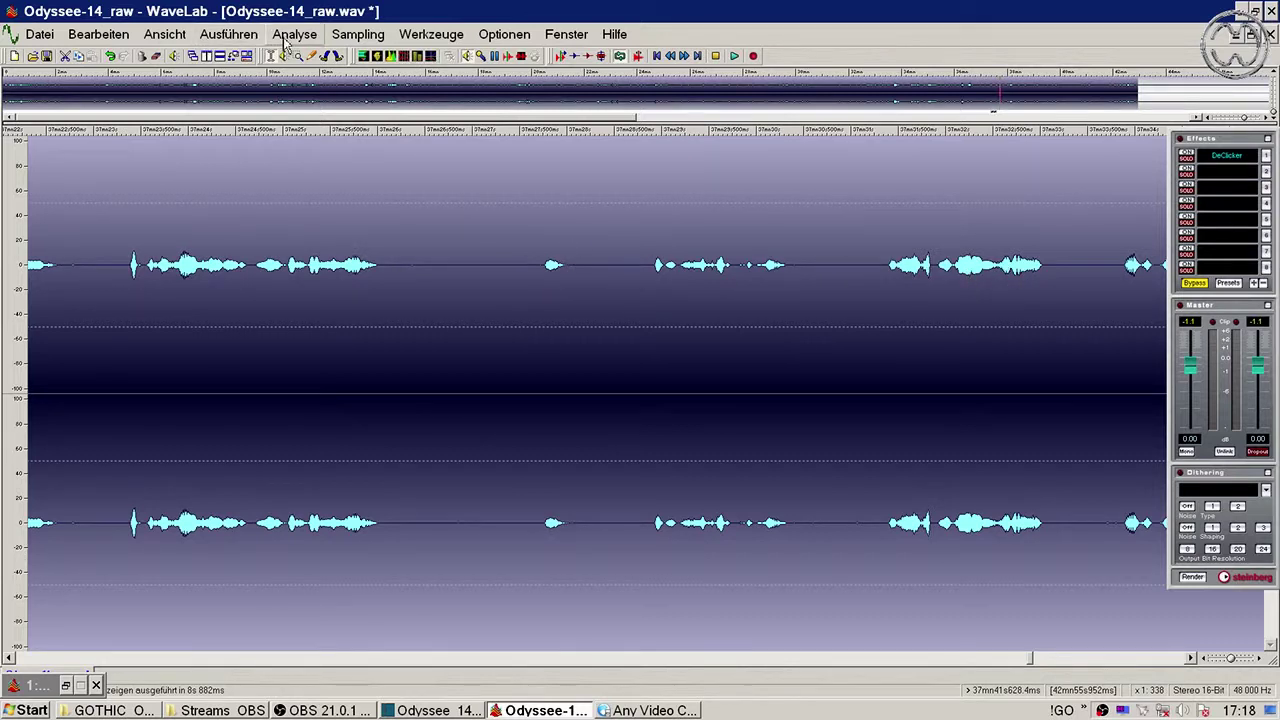
click(228, 34)
click(214, 62)
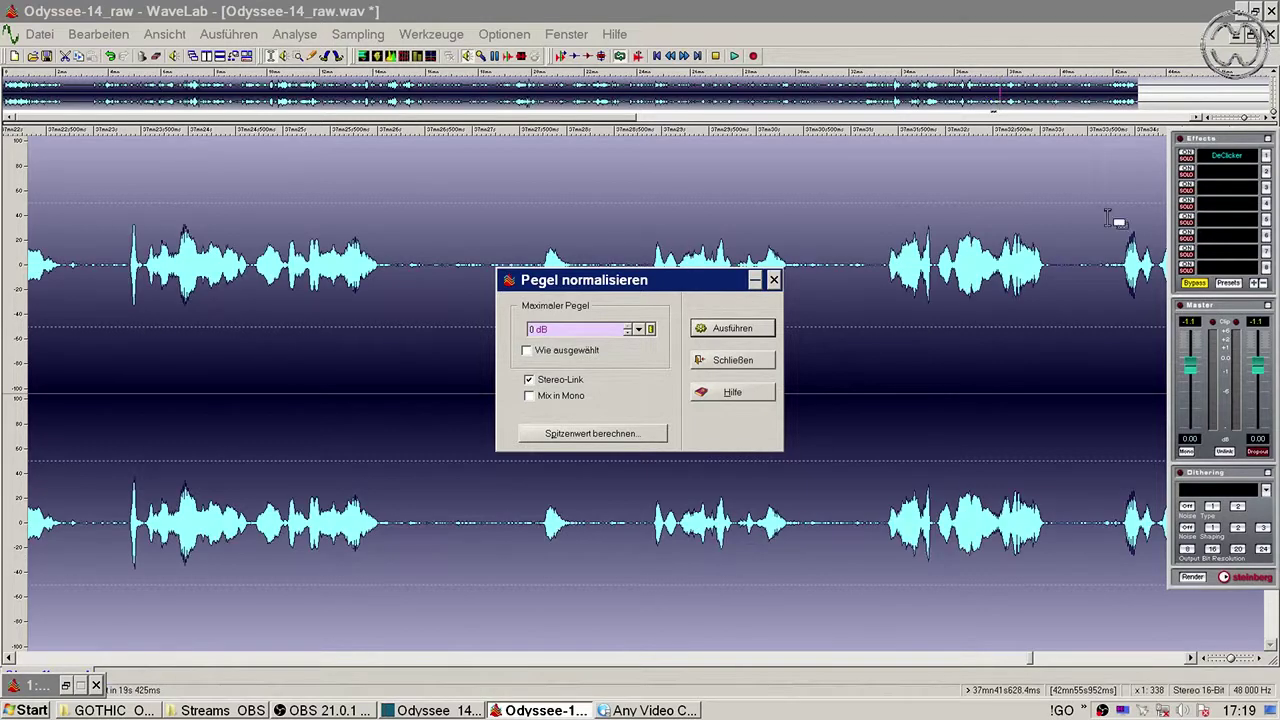
click(773, 280)
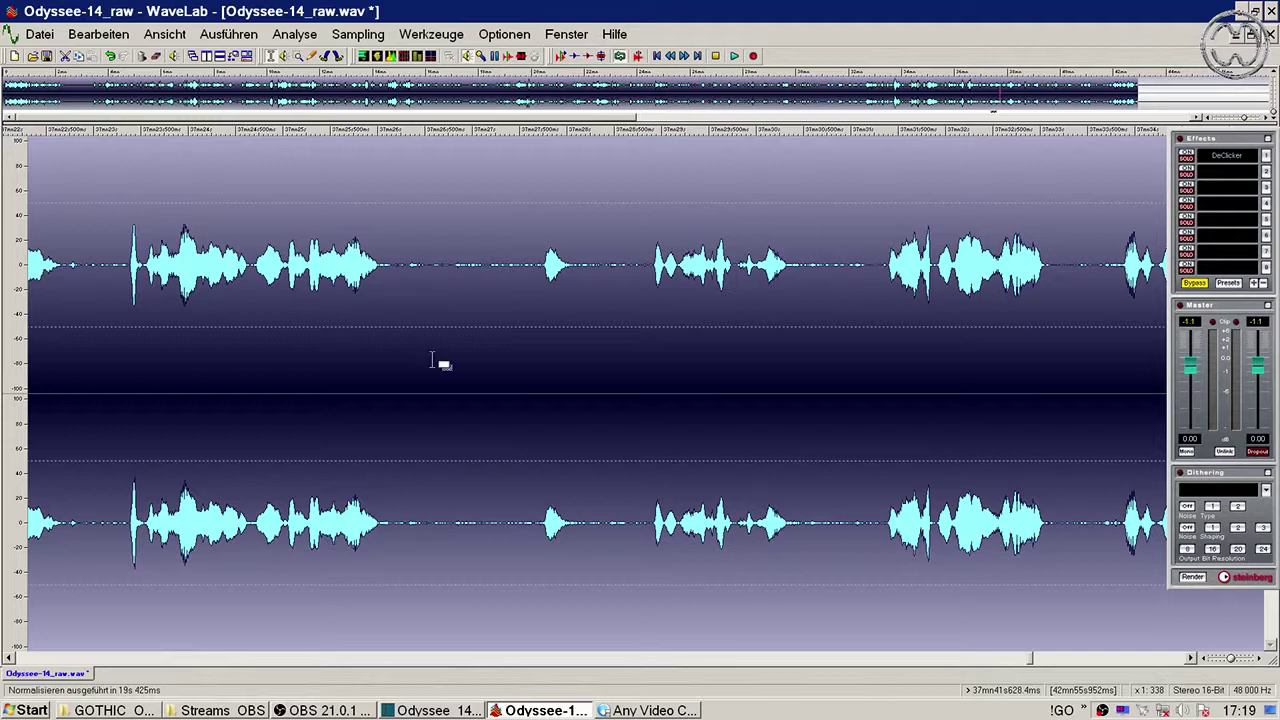
Step: Inspect the normalized waveform at a wider zoom and listen to the peak near 33 min 41 s
drag(1213, 660, 1204, 660)
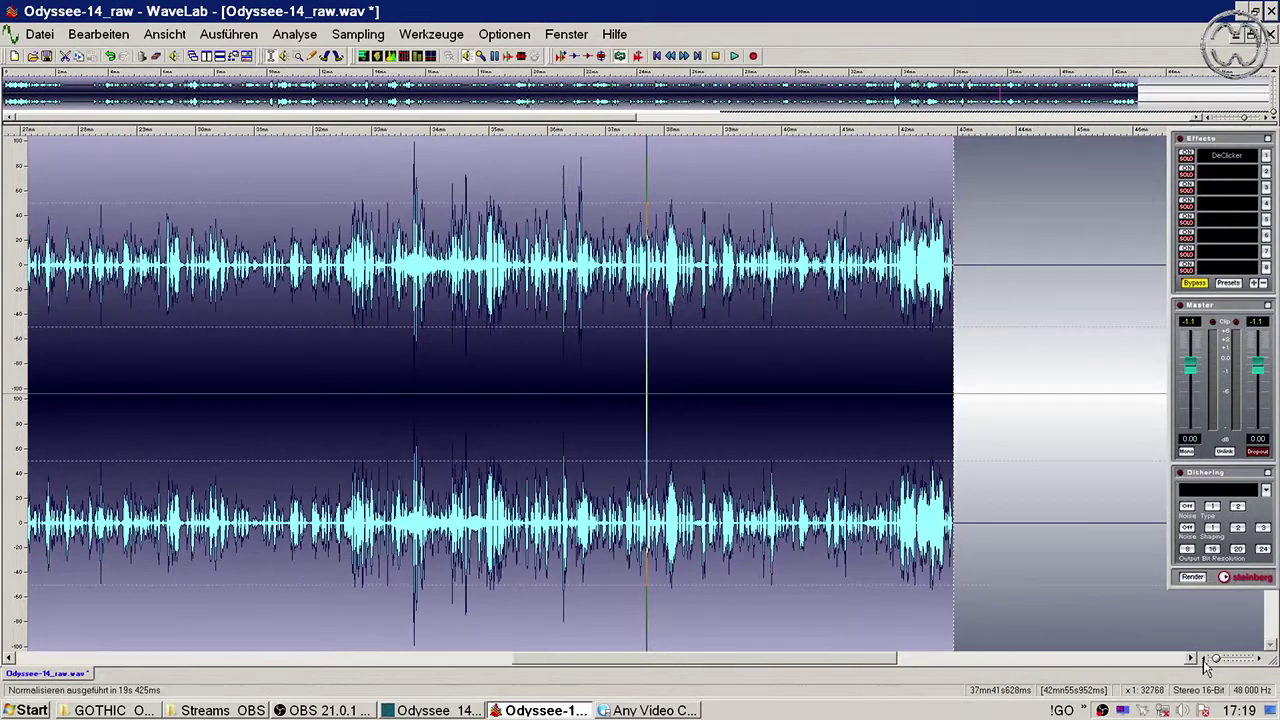
drag(883, 665, 816, 665)
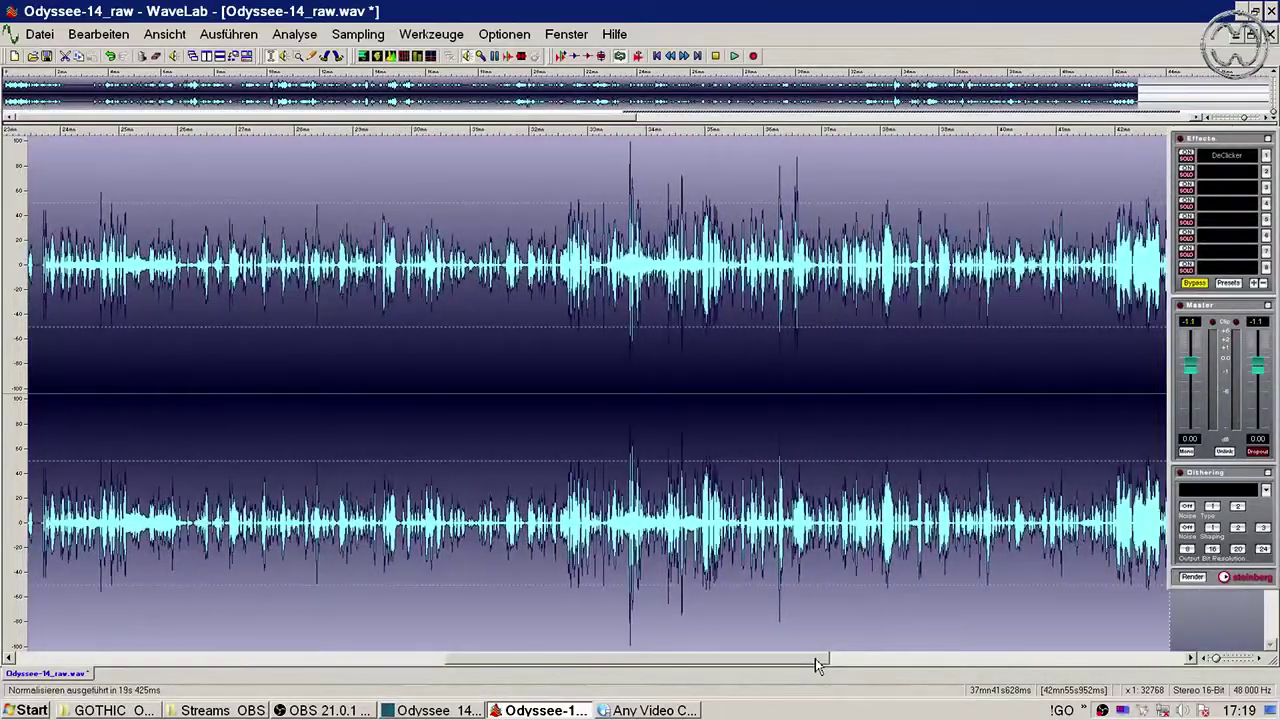
double_click(630, 152)
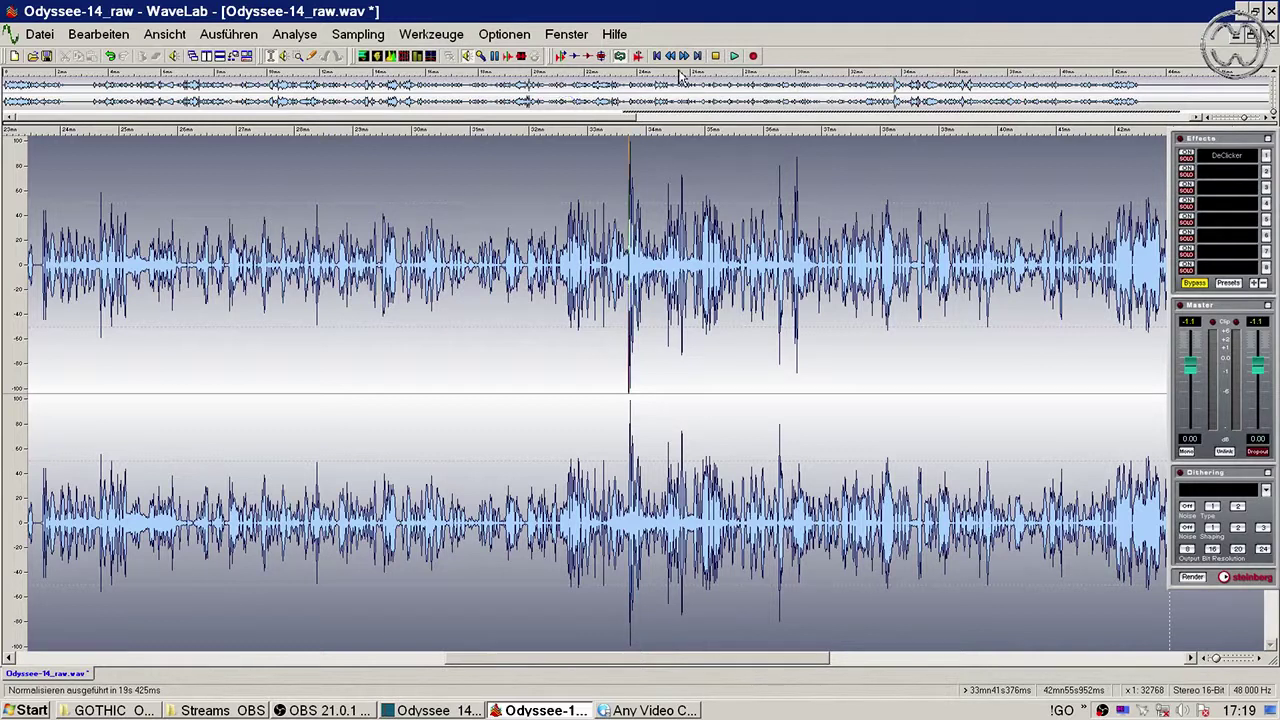
click(734, 57)
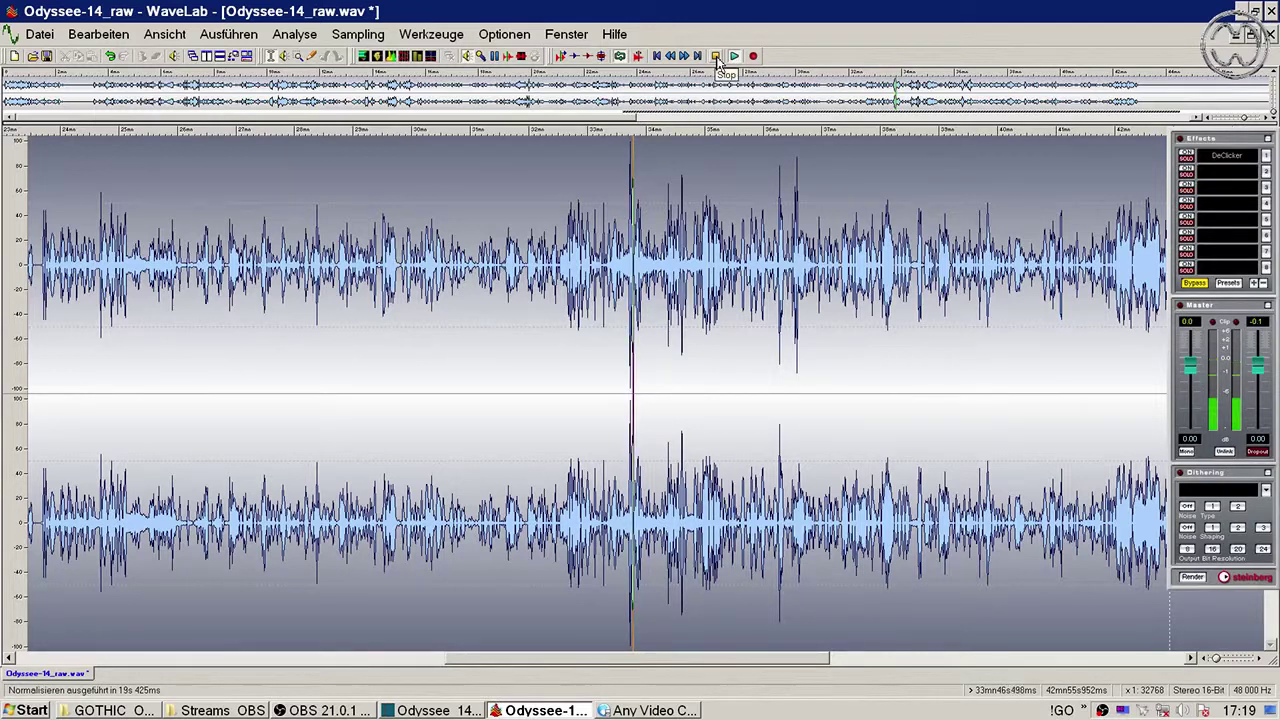
click(716, 57)
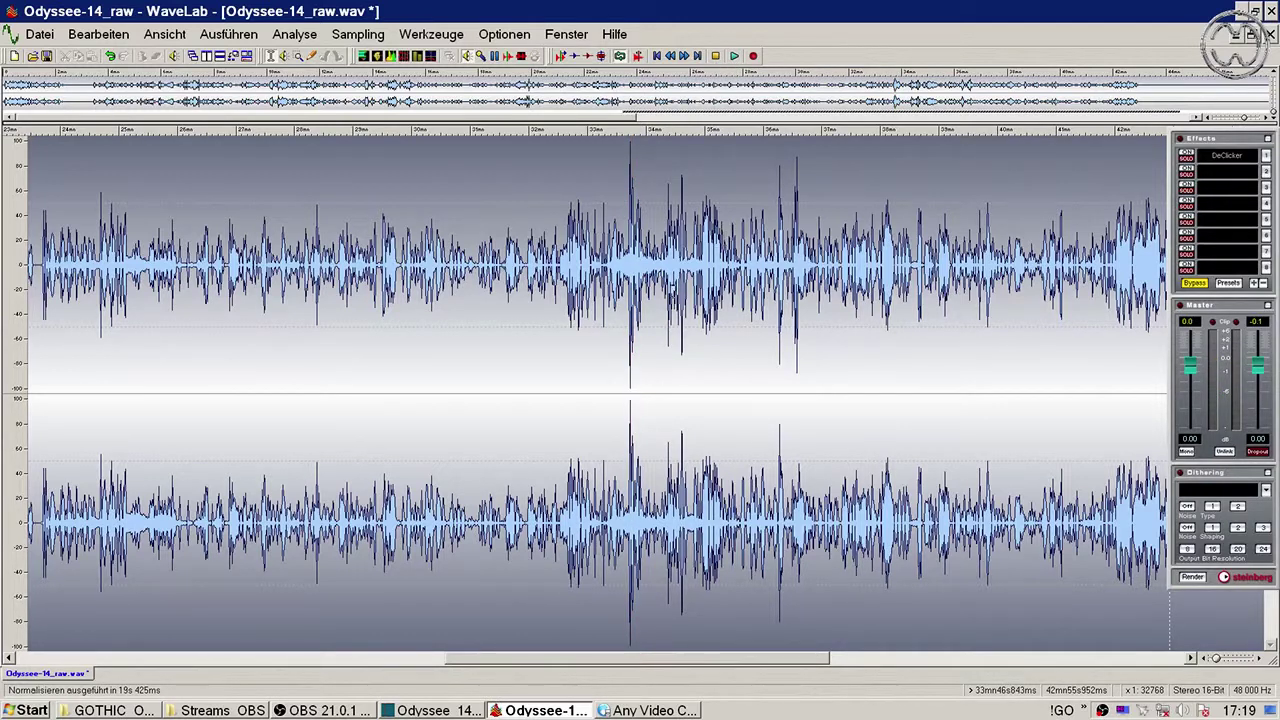
drag(716, 665, 275, 668)
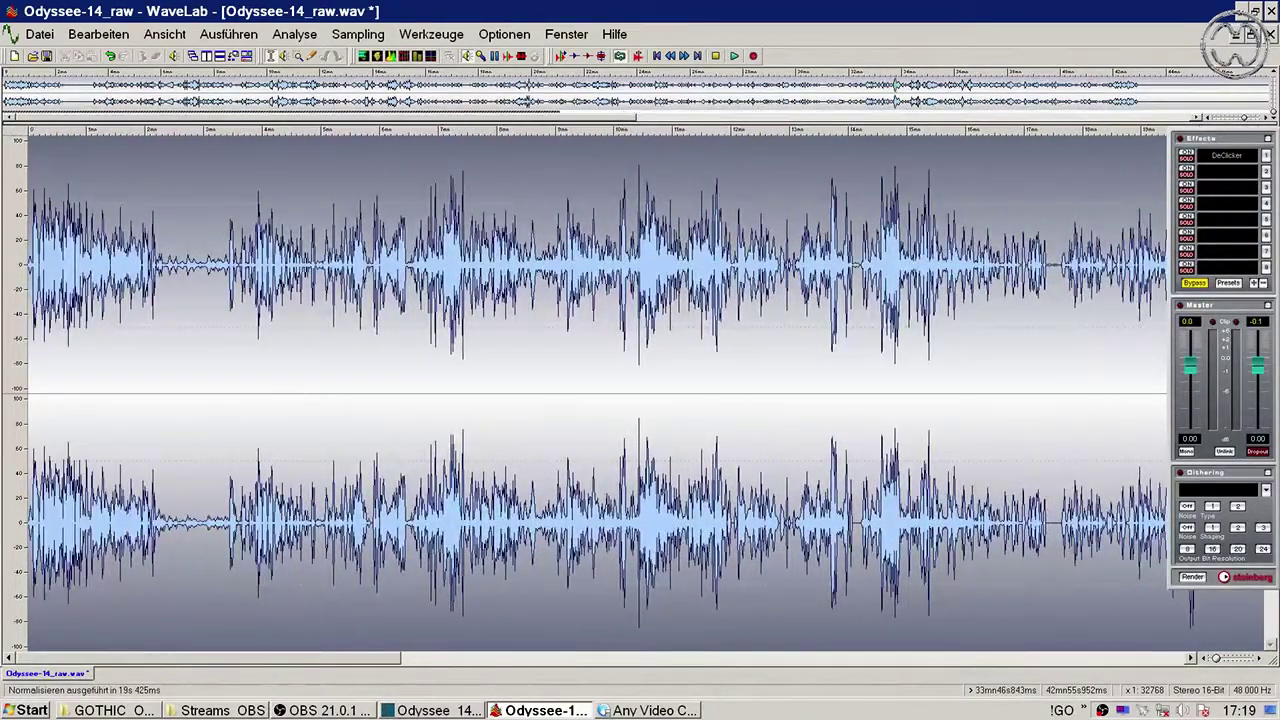
Step: Save the processed Odyssee-14_raw.wav through the save-all command and close WaveLab
click(46, 38)
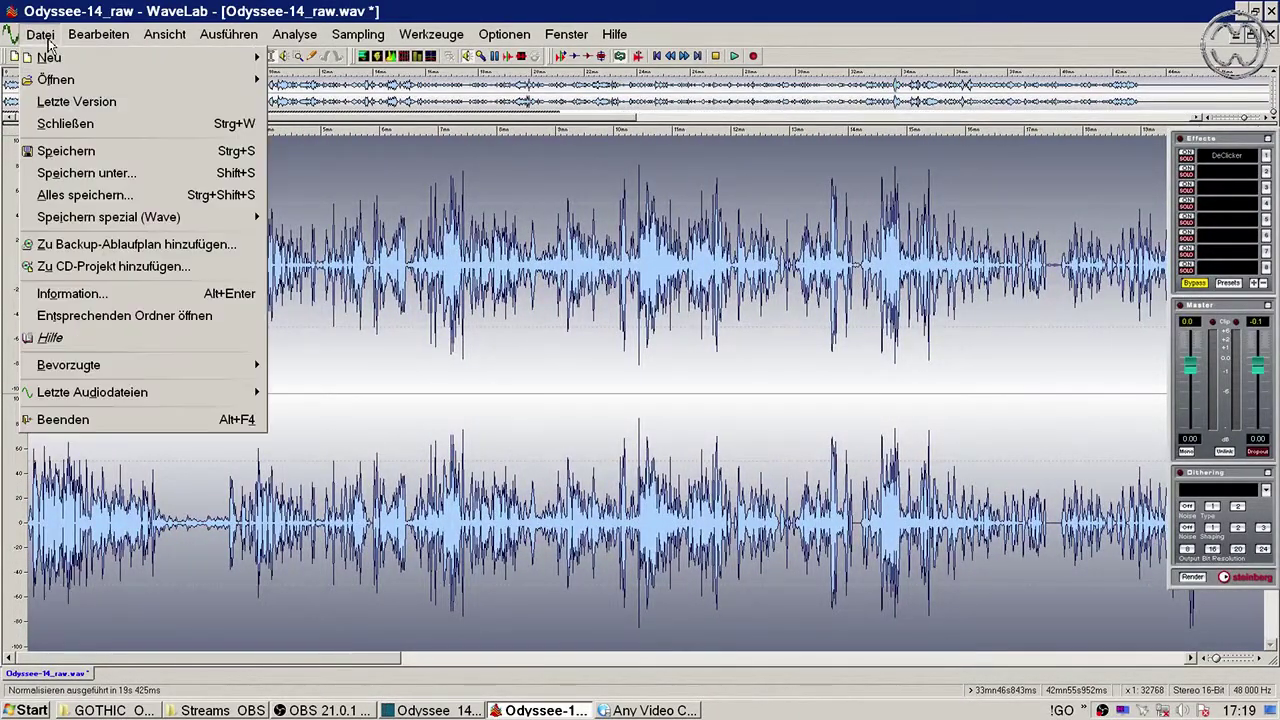
click(72, 197)
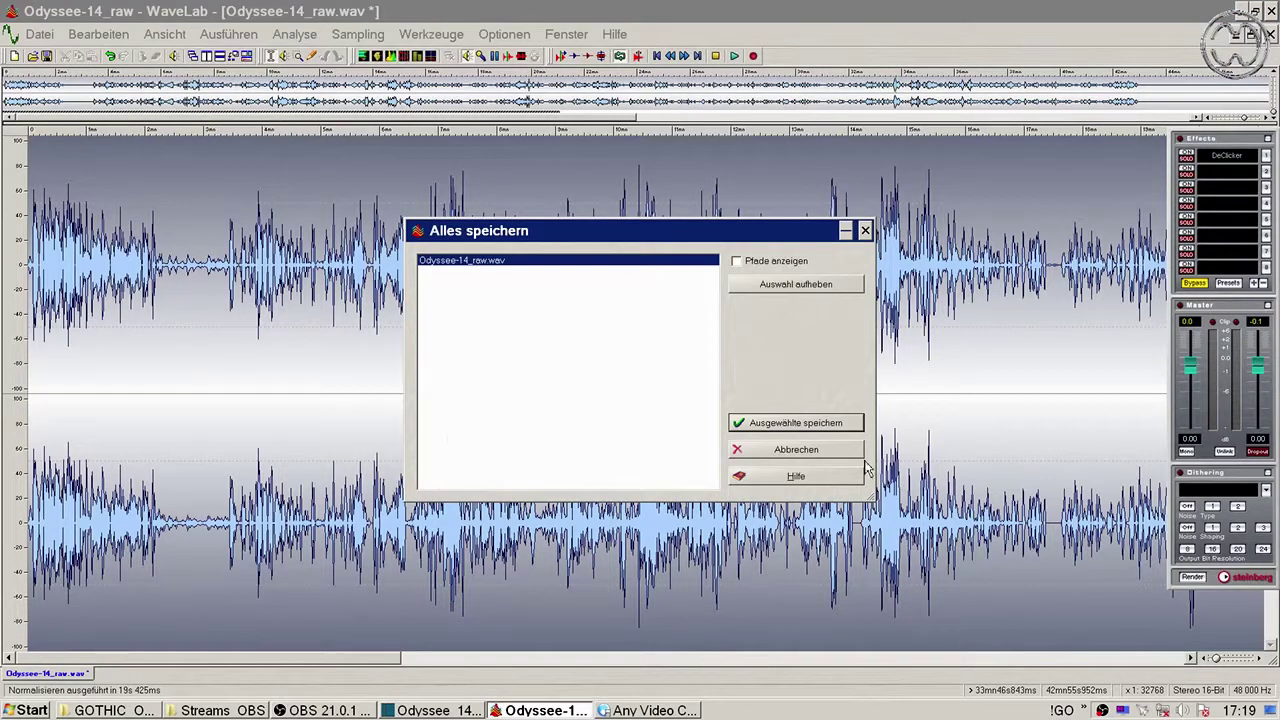
click(837, 422)
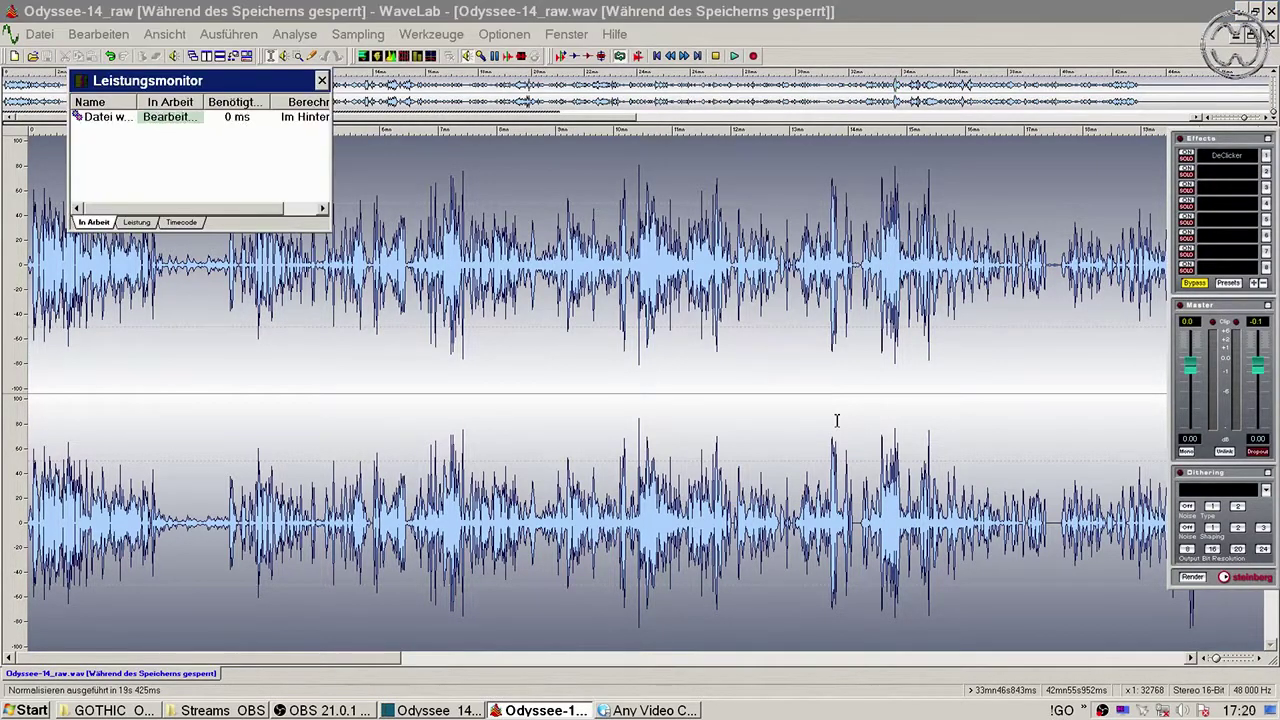
click(1271, 9)
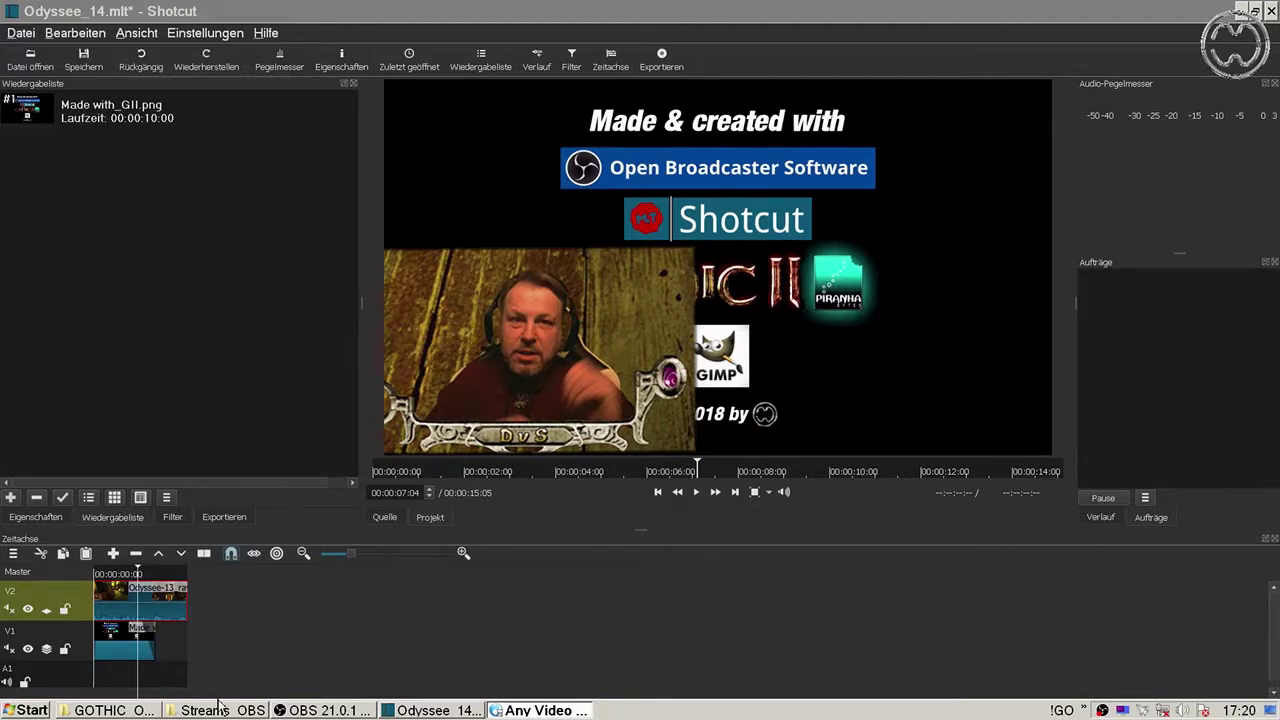
Step: Check the saved Odyssee-14_raw.wav in the GOTHIC_ODYSSEE folder and return to the Shotcut project
click(62, 710)
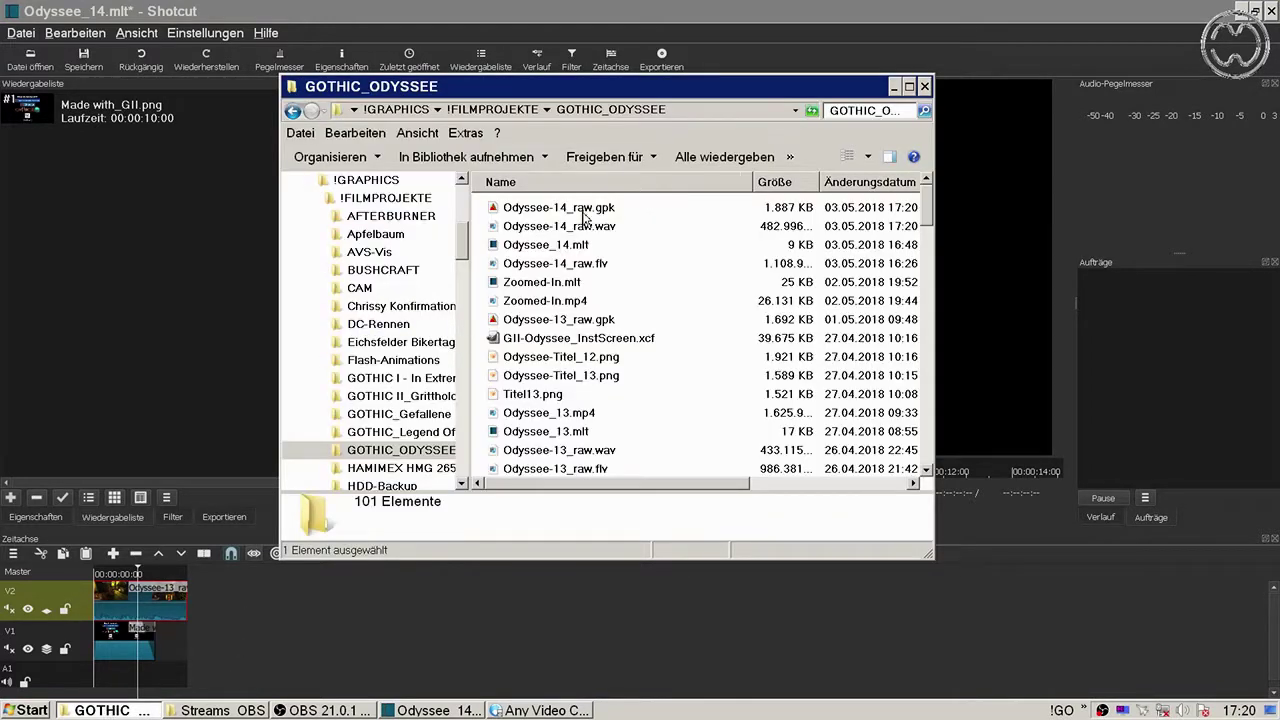
click(567, 232)
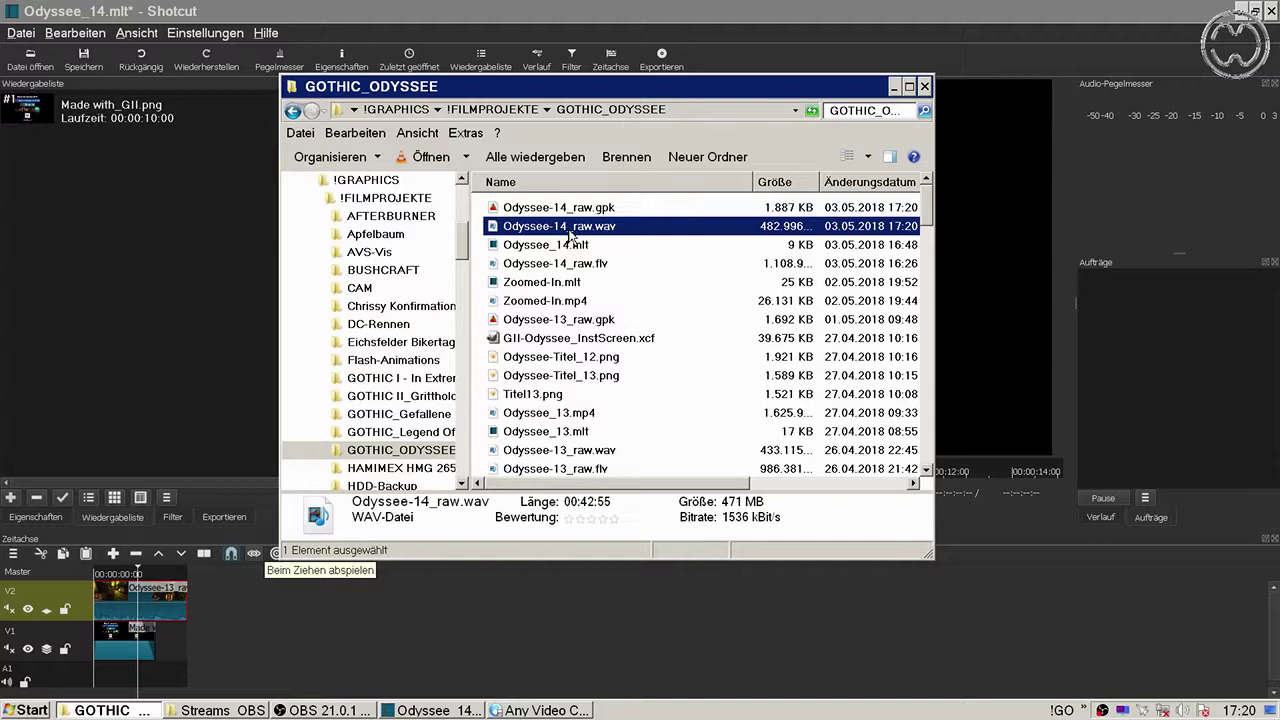
click(857, 10)
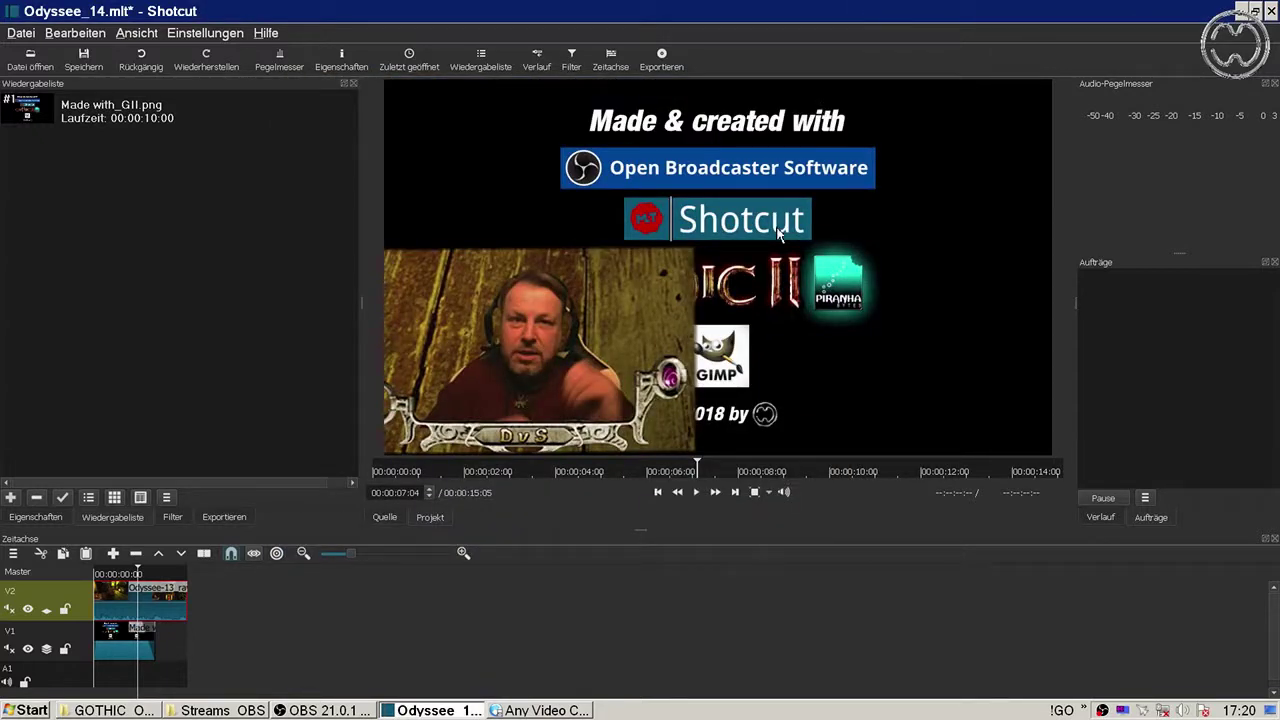